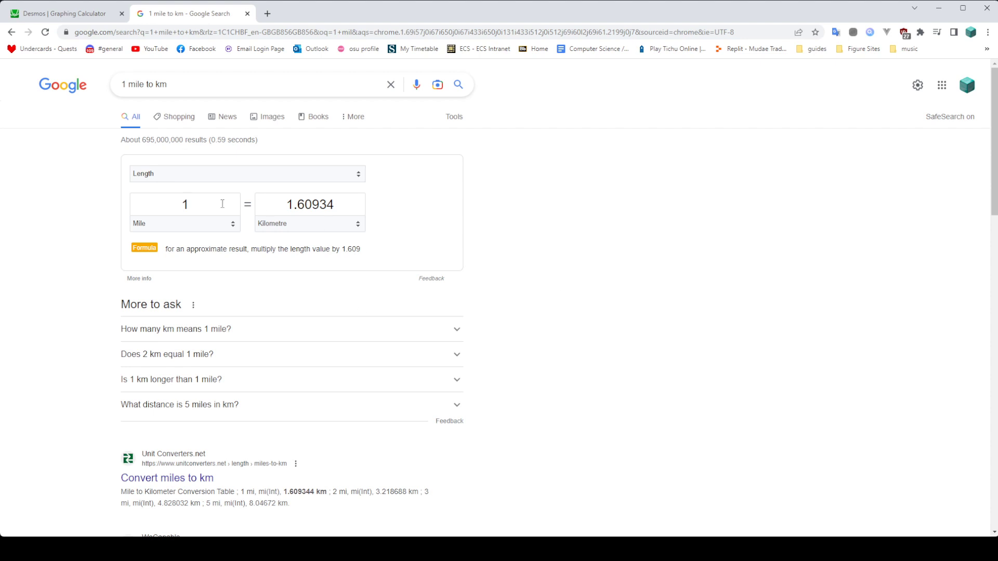
Convert 1 kilometre to miles in Google (0.621371), then close the search tab.
click(158, 200)
click(285, 205)
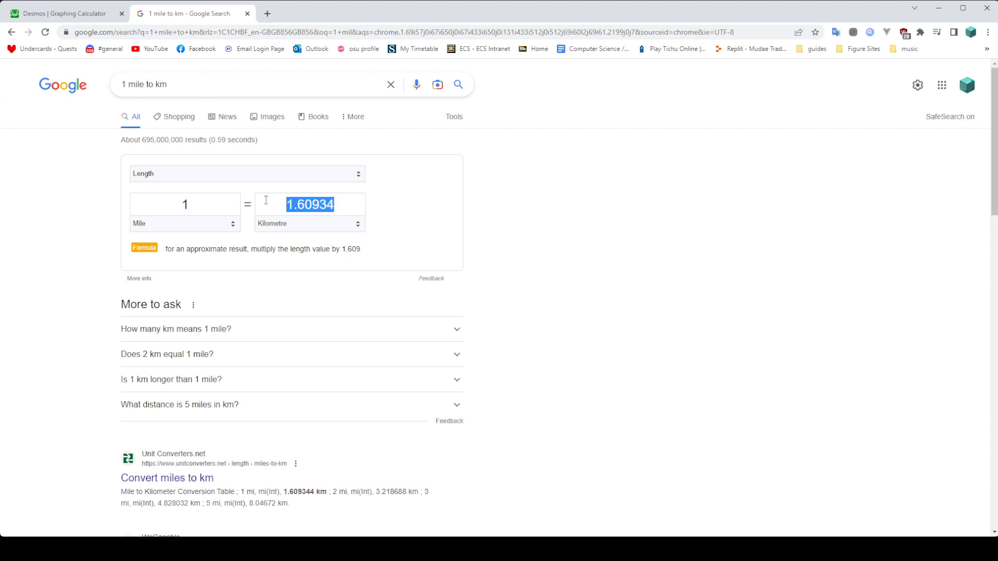
click(574, 239)
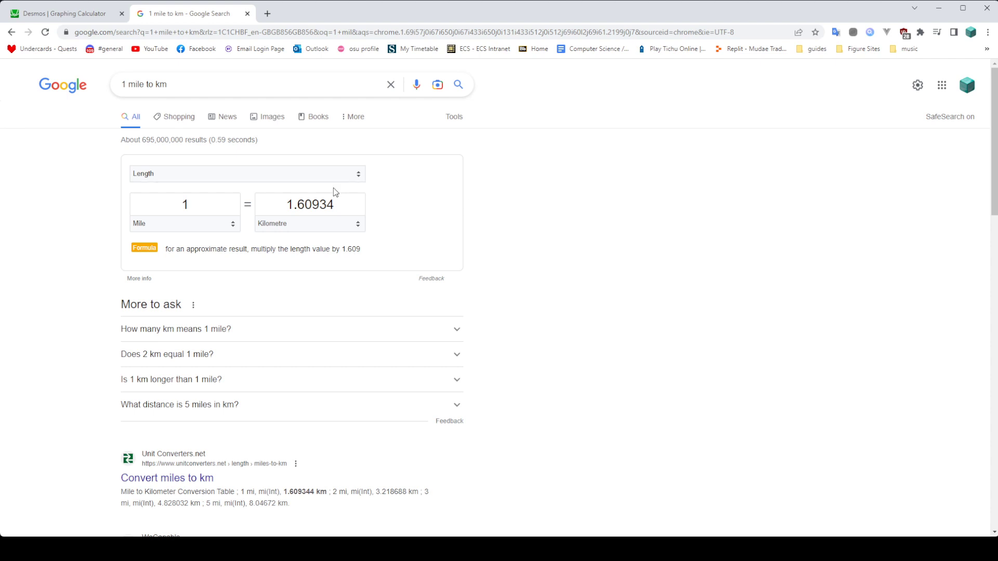
drag(337, 204, 295, 199)
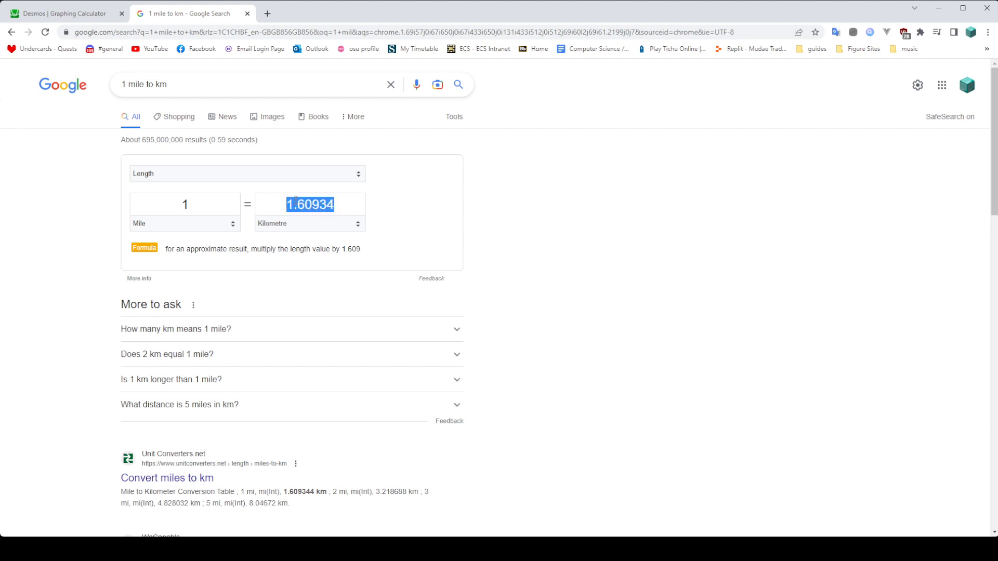
text(1)
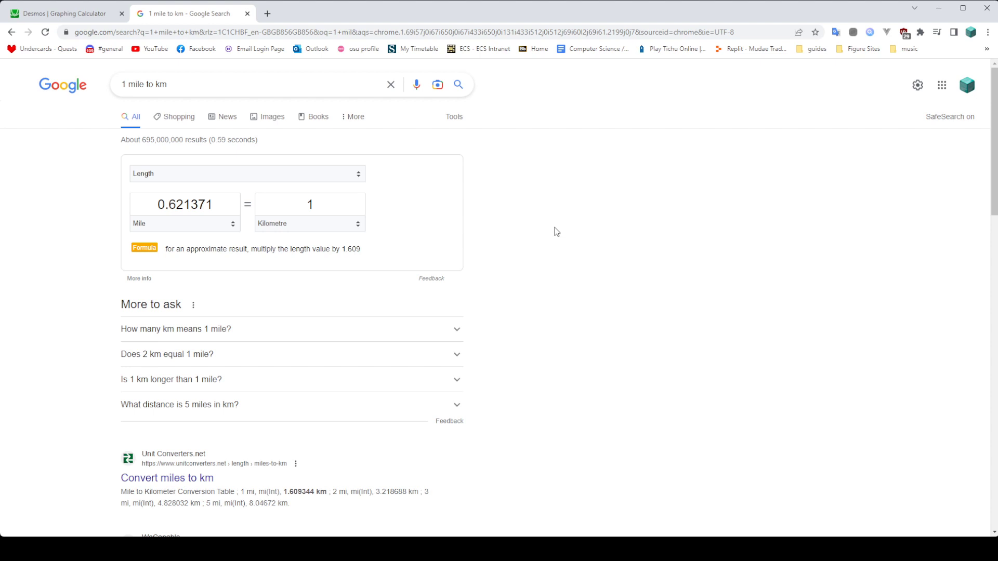
key(ctrl+w)
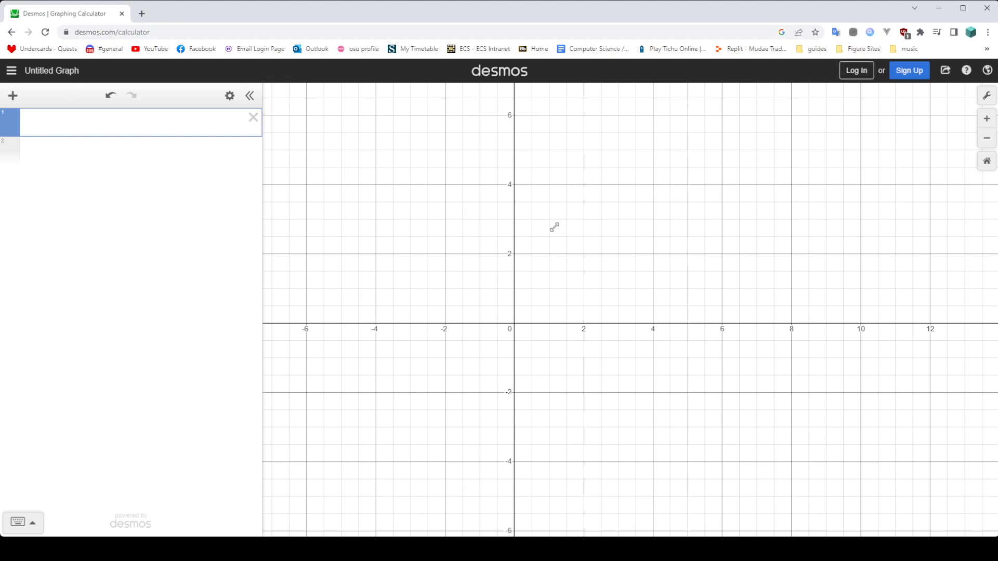
Enter (2,3) in the first expression line to plot that point.
text((2,3))
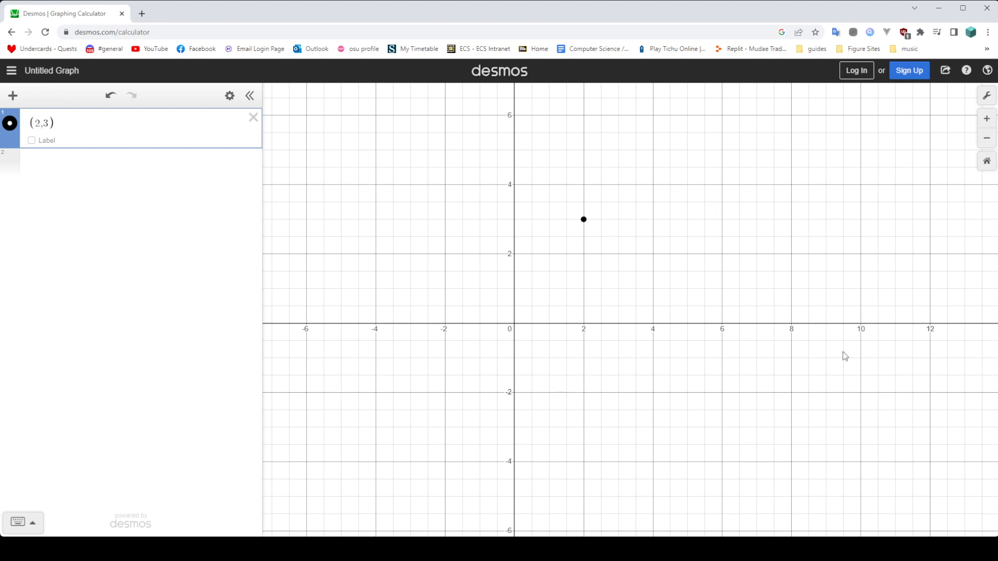
Pan the graph view around the plotted point.
drag(845, 356, 771, 407)
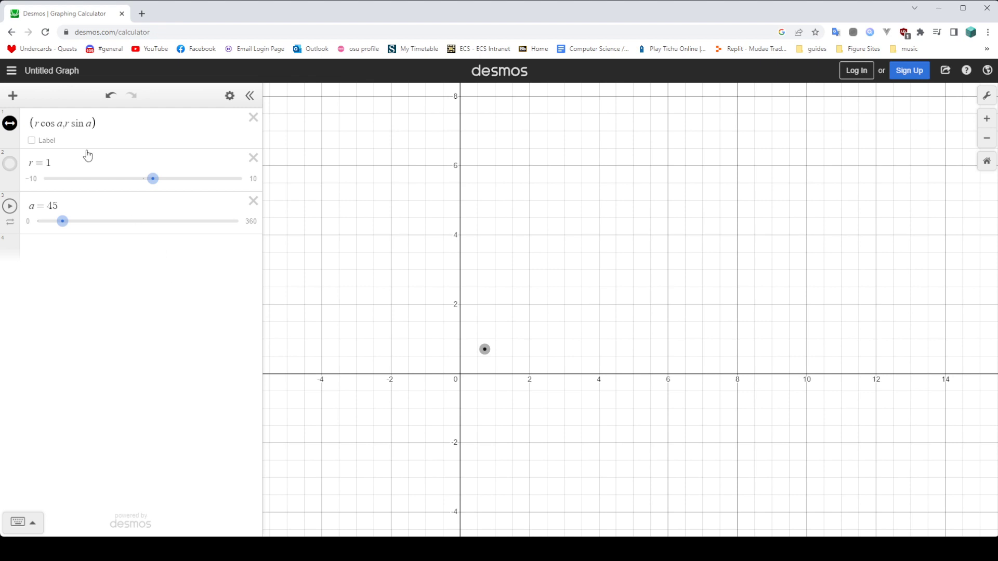
drag(62, 123, 35, 123)
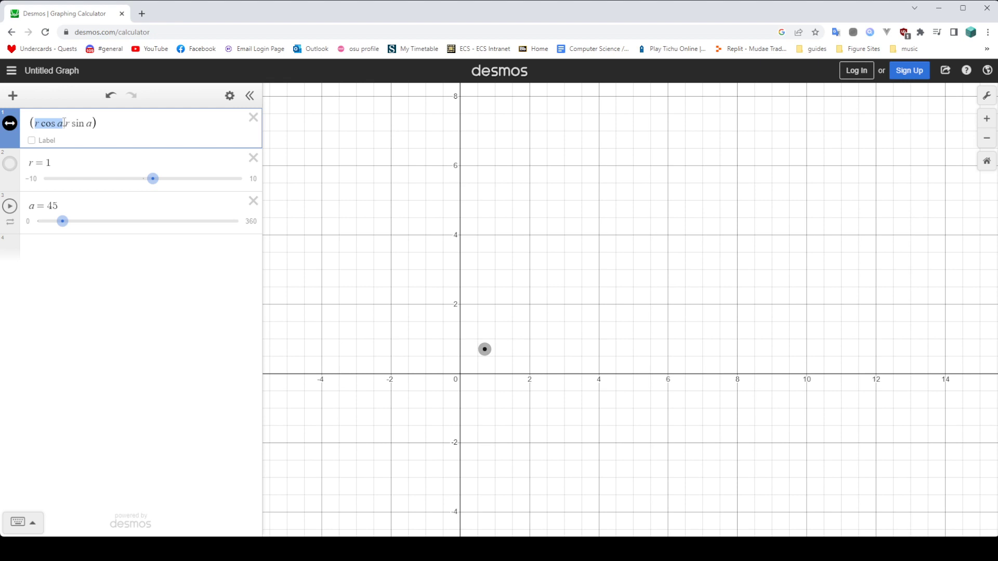
drag(63, 123, 92, 122)
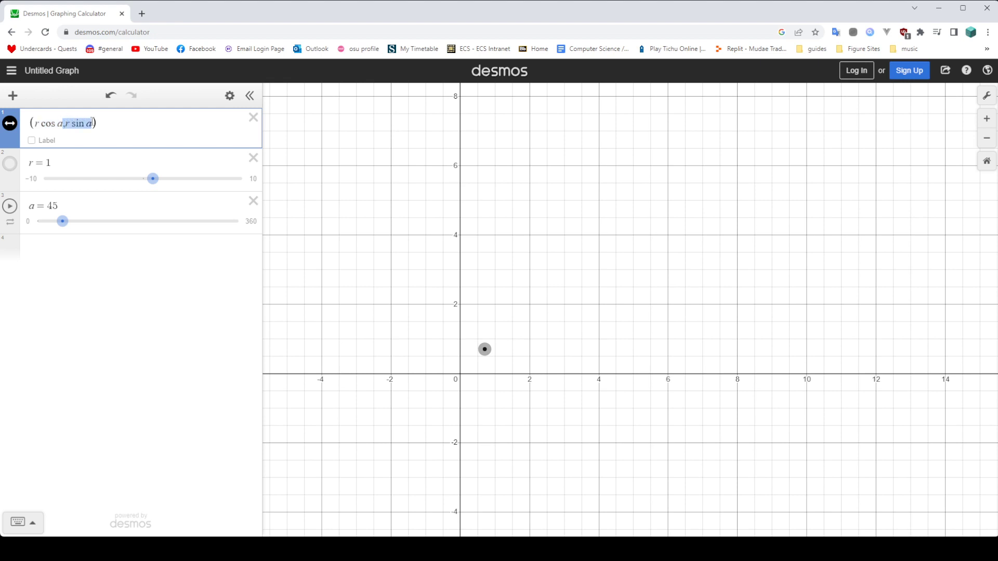
click(580, 341)
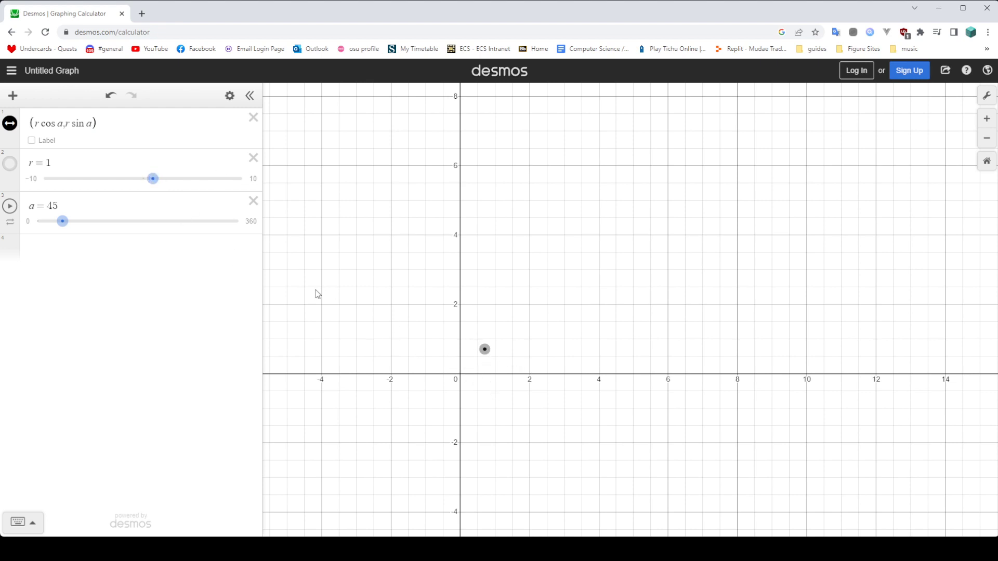
Set the sliders to r = 1.1 and a = 55, checking a's 0–360 range.
mouse_move(153, 180)
mouse_down()
mouse_move(212, 182)
mouse_move(87, 181)
mouse_move(166, 181)
mouse_move(154, 180)
mouse_up()
mouse_move(63, 221)
mouse_down()
mouse_move(249, 223)
mouse_move(68, 222)
mouse_up()
double_click(50, 206)
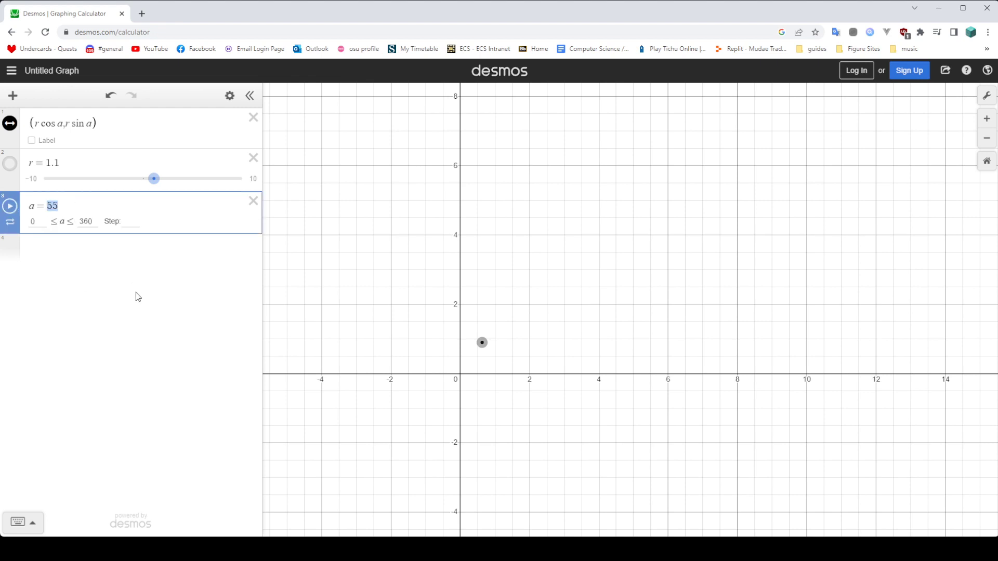
key(Escape)
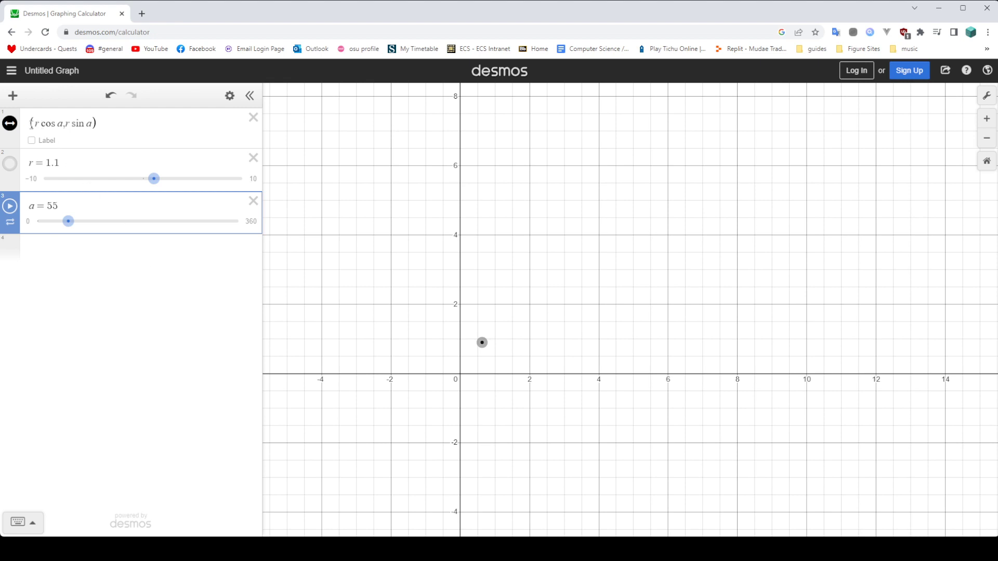
Select the (r cos a, r sin a) coordinates in expression 1 for editing.
drag(33, 124, 94, 123)
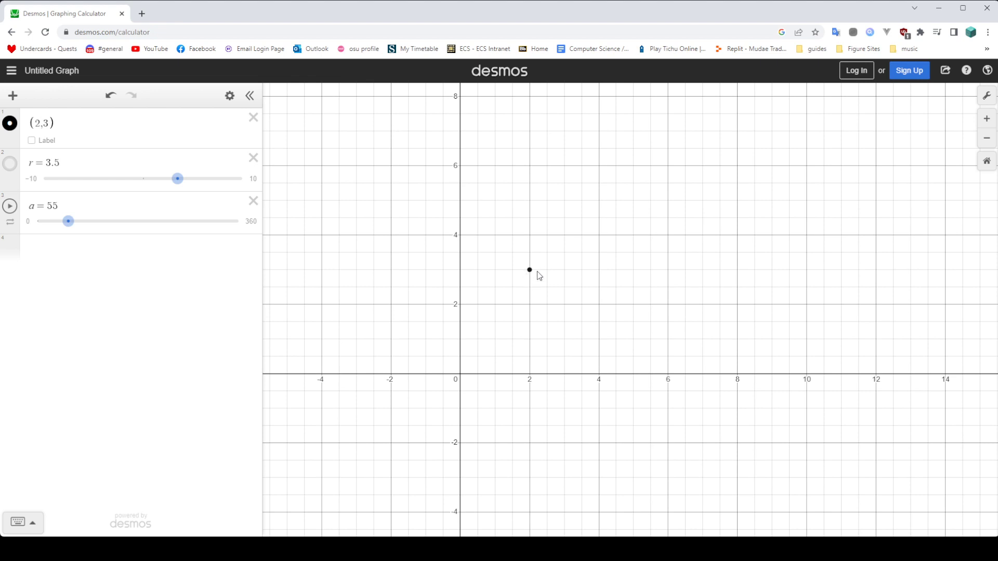
mouse_move(538, 277)
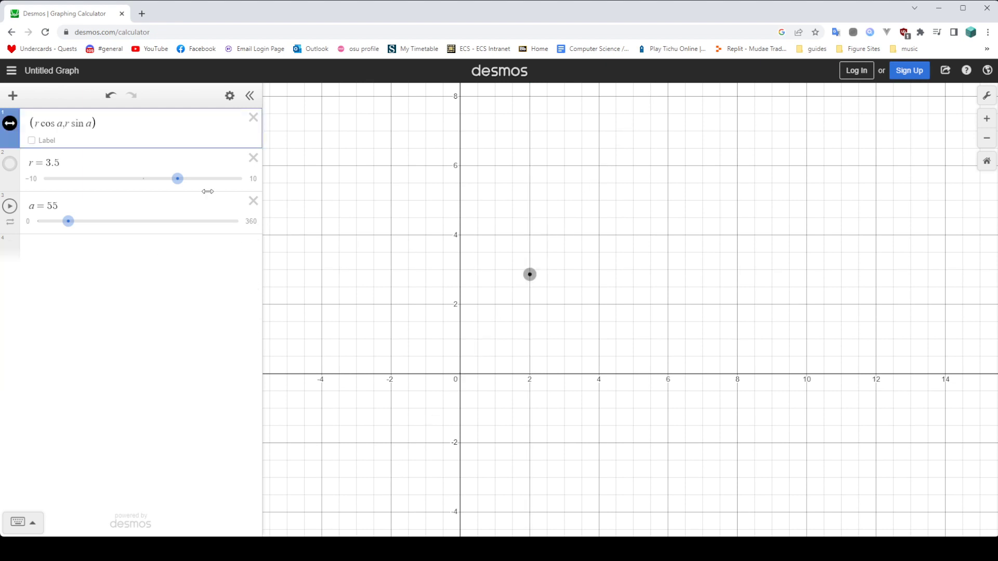
key(Home)
key(Right)
key(Right)
key(shift+Right)
click(69, 124)
key(End)
click(92, 123)
key(shift+Left)
key(shift+Left)
key(shift+Left)
key(shift+Left)
key(shift+Left)
key(shift+Left)
key(shift+Left)
key(shift+Left)
key(shift+Left)
key(shift+Left)
key(shift+Left)
key(shift+Left)
Switch the graph to a polar grid in Graph Settings.
click(114, 118)
click(990, 99)
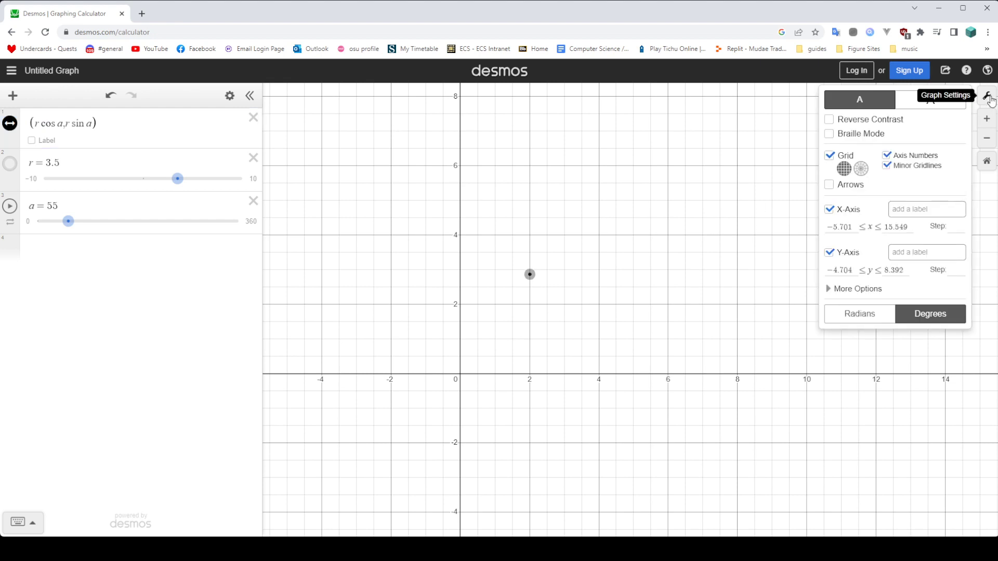
click(862, 169)
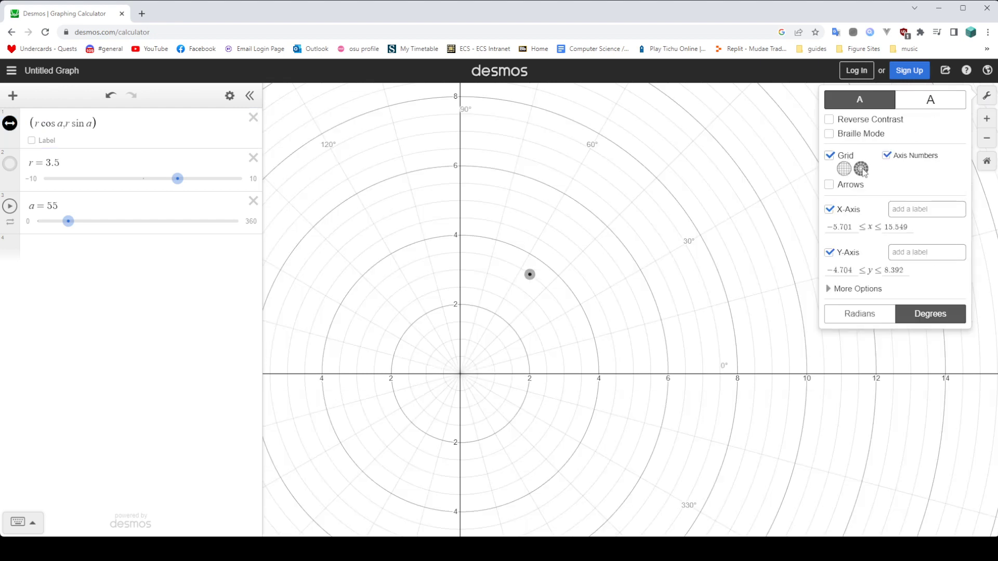
click(635, 253)
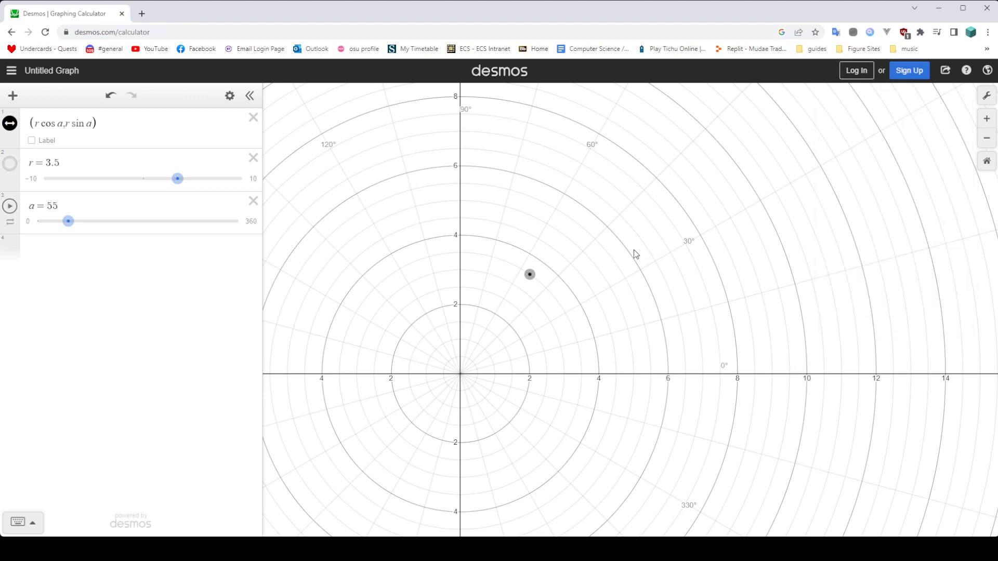
Increase r and sweep angle a to move the point around the polar grid.
mouse_move(182, 185)
mouse_down()
mouse_move(200, 186)
mouse_move(151, 187)
mouse_move(183, 186)
mouse_up()
drag(468, 243, 550, 286)
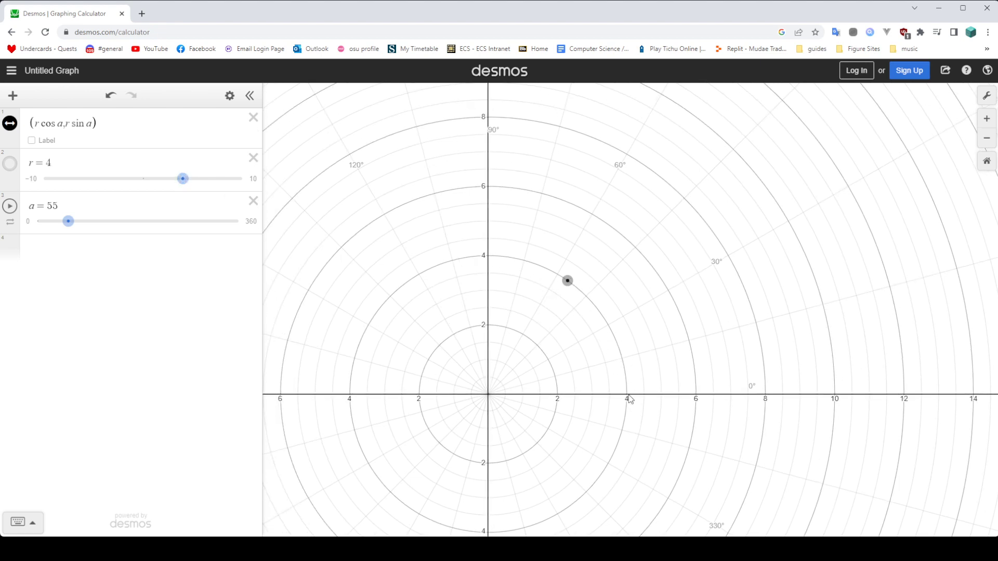
mouse_move(72, 227)
mouse_down()
mouse_move(89, 225)
mouse_move(42, 225)
mouse_move(86, 229)
mouse_move(52, 230)
mouse_move(66, 232)
mouse_up()
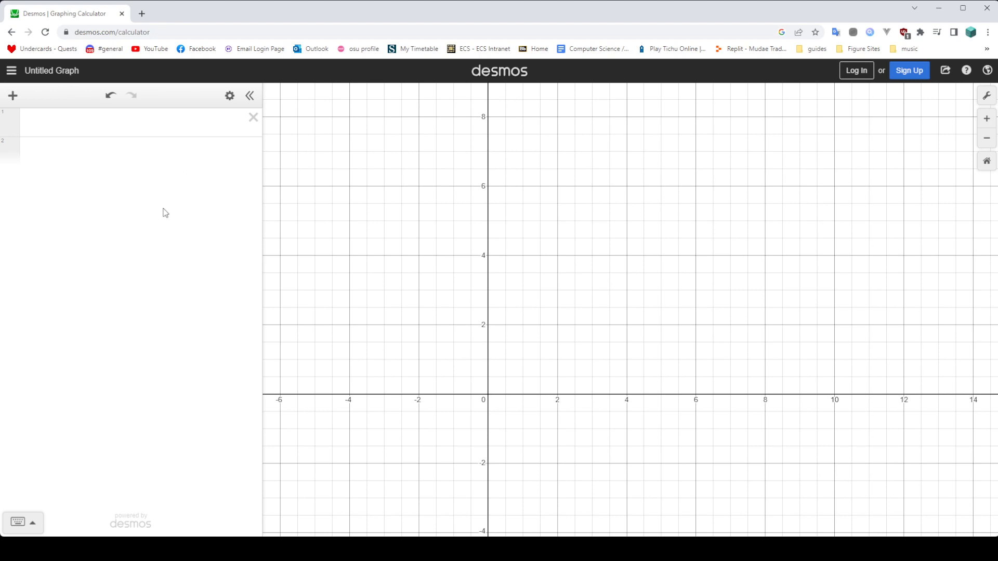
Enter x^2 + y^2 = 9 in the first expression line.
click(119, 125)
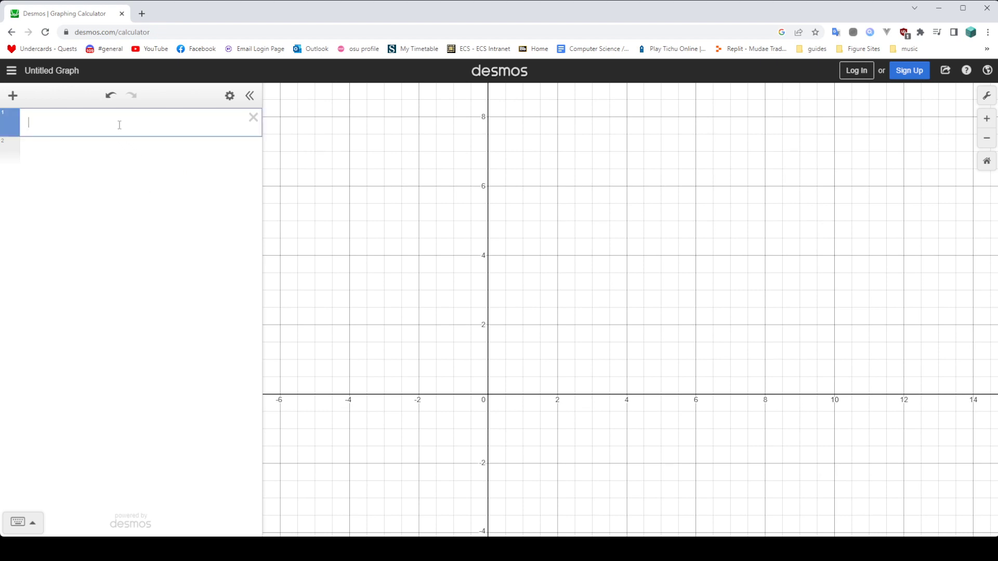
text(x^2)
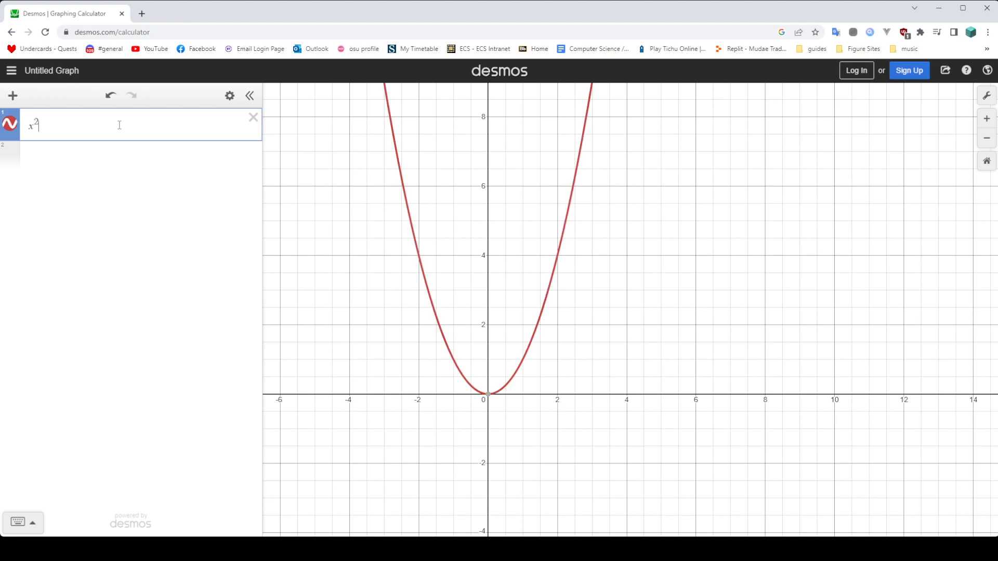
key(Right)
text(+y)
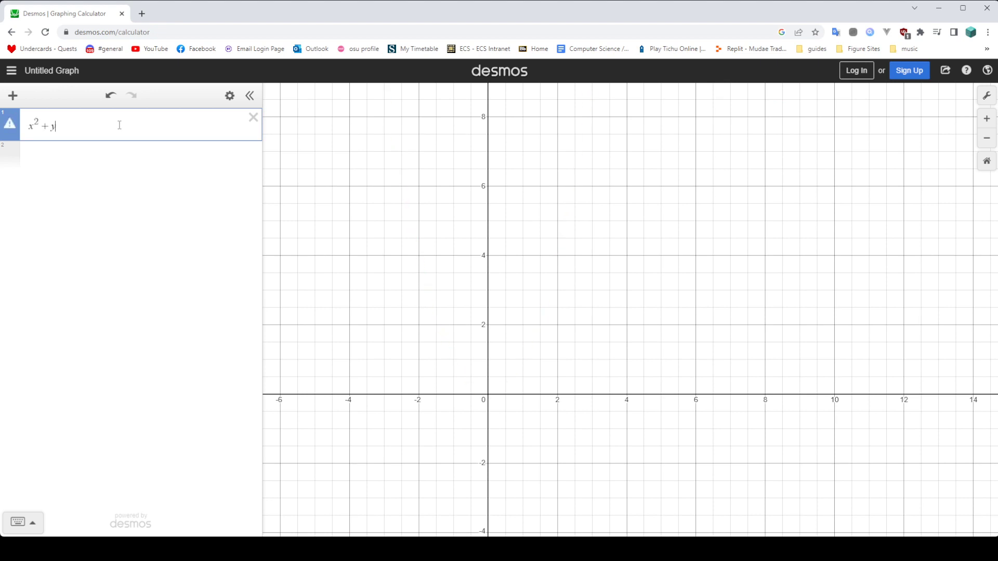
text(^2)
key(Right)
text(=9)
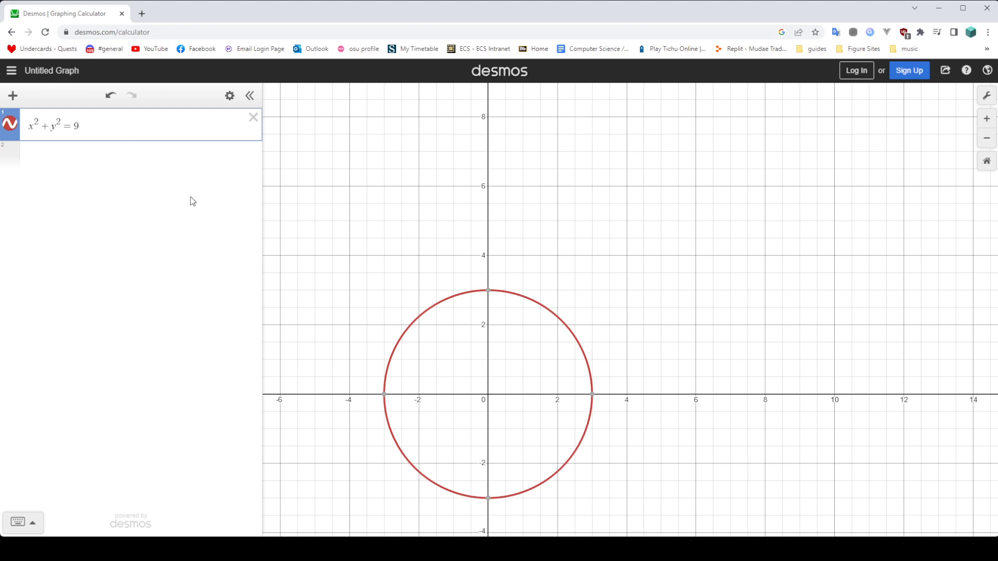
Shift the circle's centre right by editing x² to (x−1)², then (x−3)².
drag(350, 319, 374, 257)
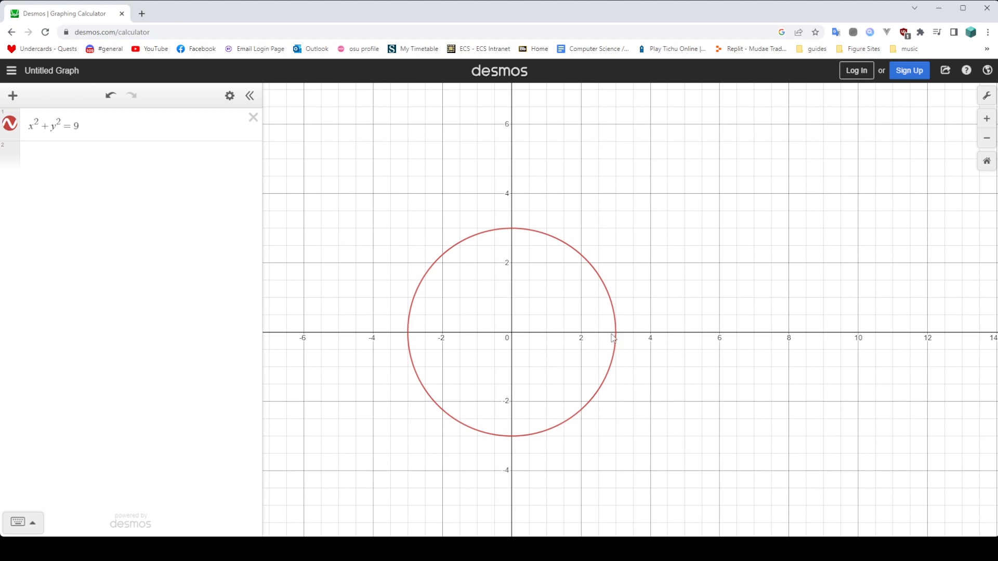
double_click(74, 129)
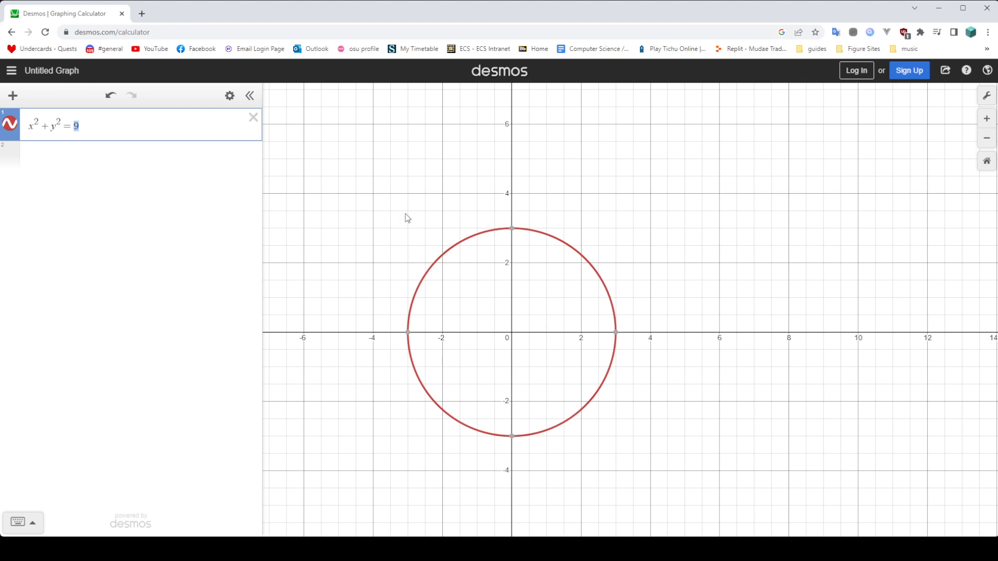
click(86, 131)
key(Home)
text(()
key(Right)
text())
key(Left)
text(-1)
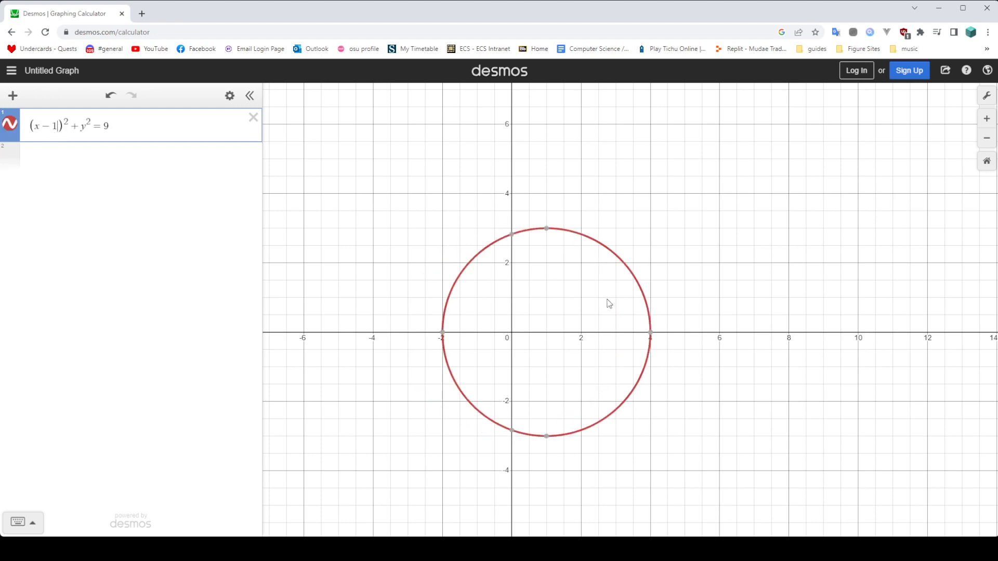
key(BackSpace)
text(3)
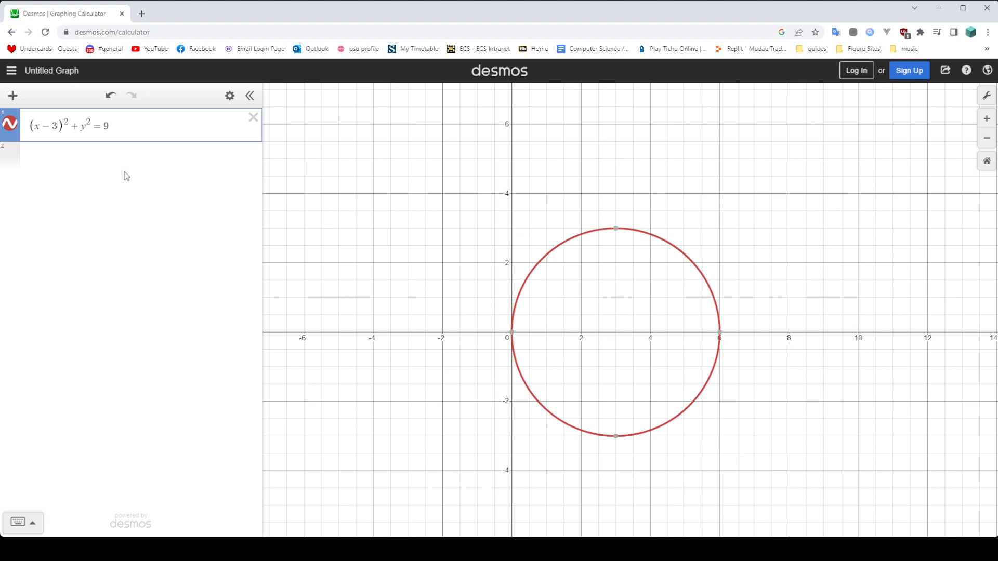
Restore x² + y² = 9, then replace x with r cos a.
key(BackSpace)
key(BackSpace)
key(Delete)
key(Left)
key(BackSpace)
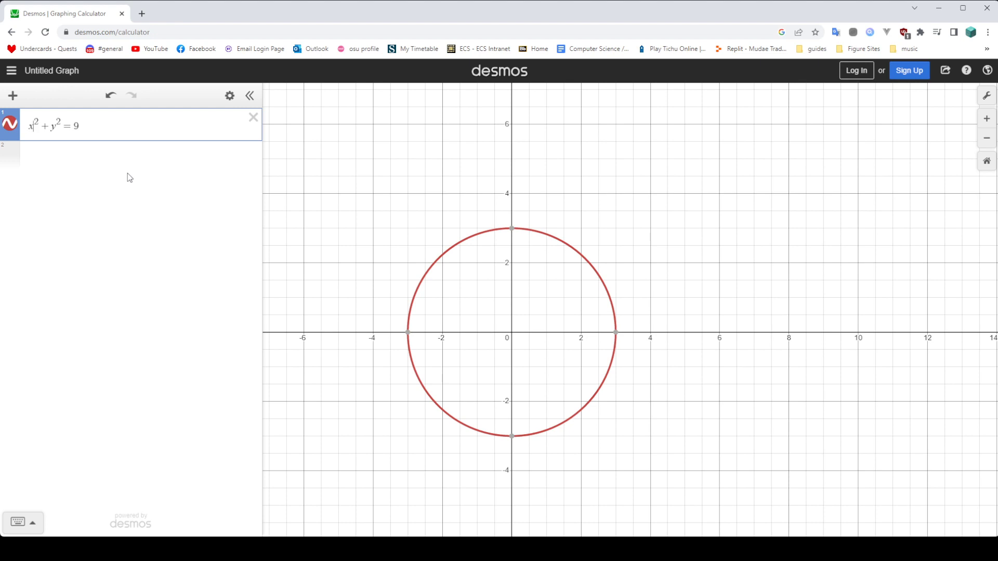
key(BackSpace)
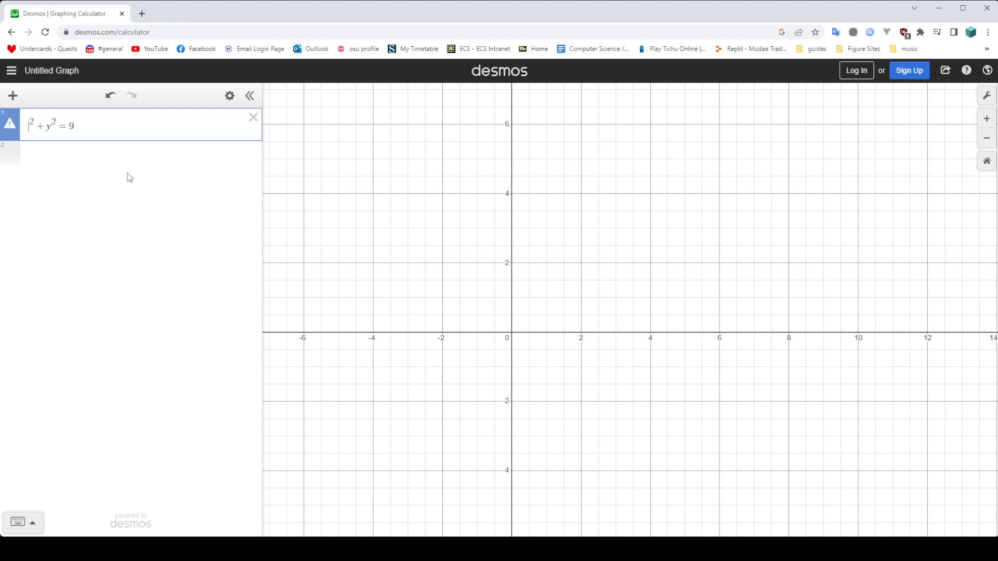
text(r cos a)
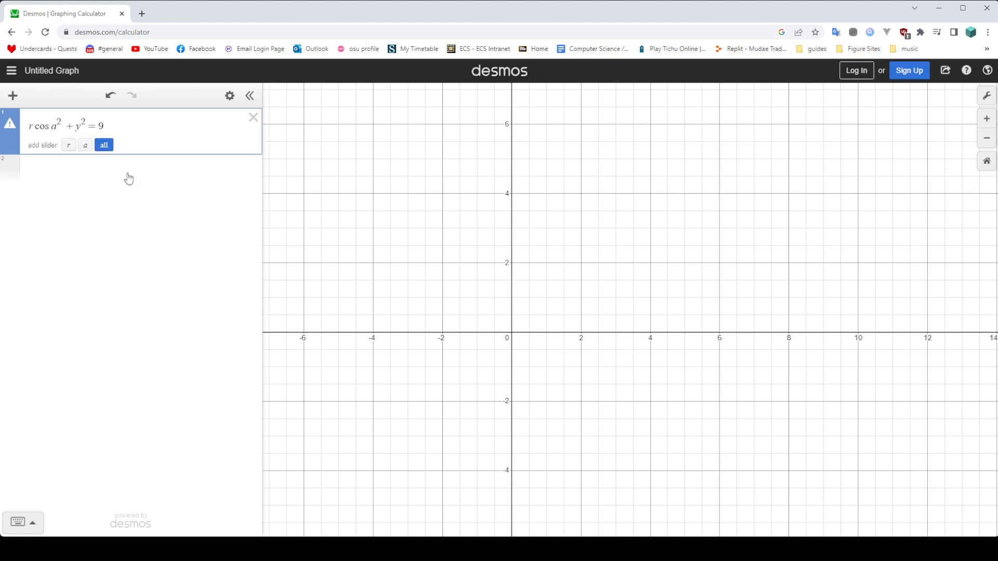
text())
Rewrite the equation as (r cos a)² + (r sin a)² = 9.
key(Left)
text(()
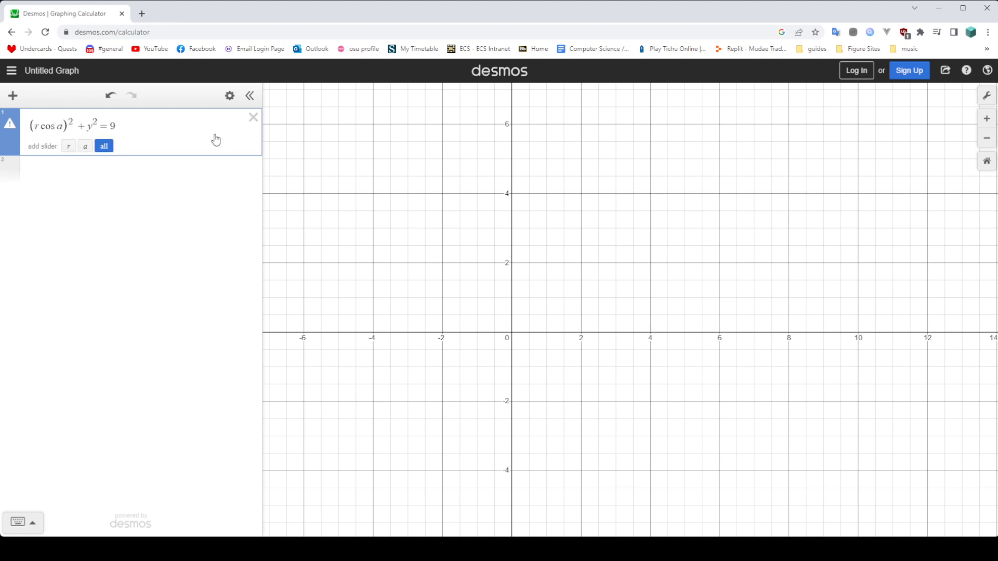
key(BackSpace)
text(rsina)^2)
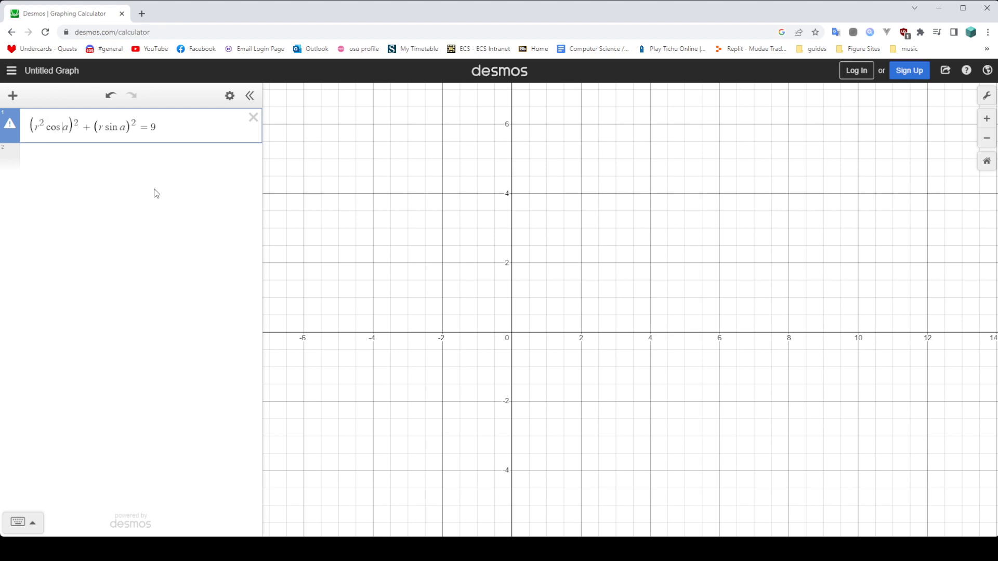
text(^2)
key(Right)
key(Right)
key(Right)
key(BackSpace)
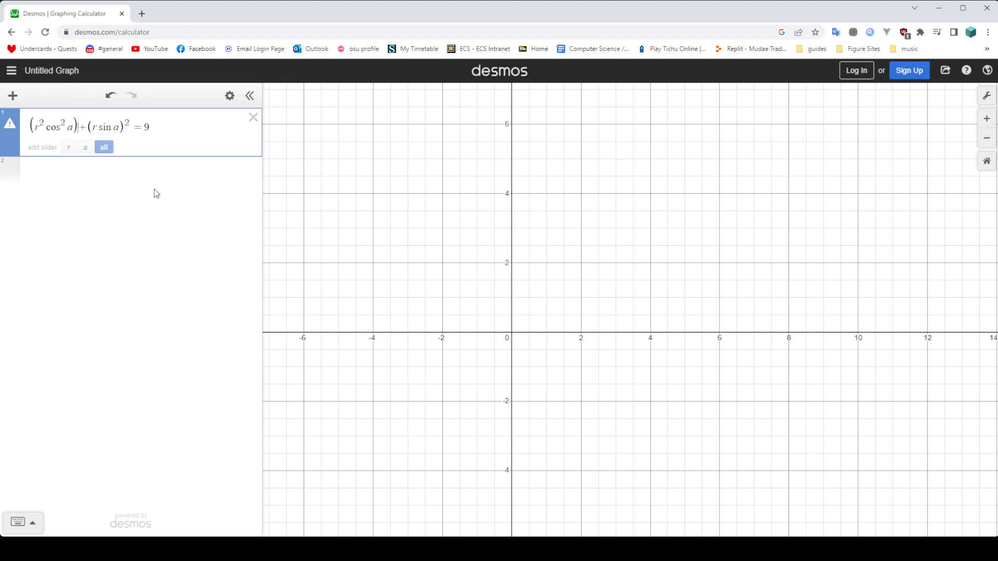
key(BackSpace)
key(Left)
Expand the equation to r²cos²a + r²sin²a = 9.
click(155, 194)
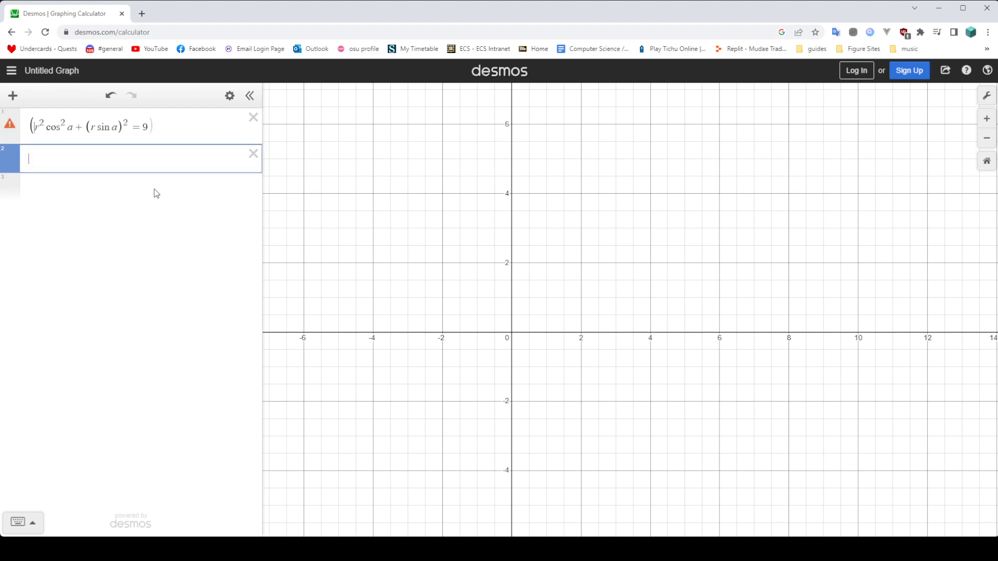
key(Up)
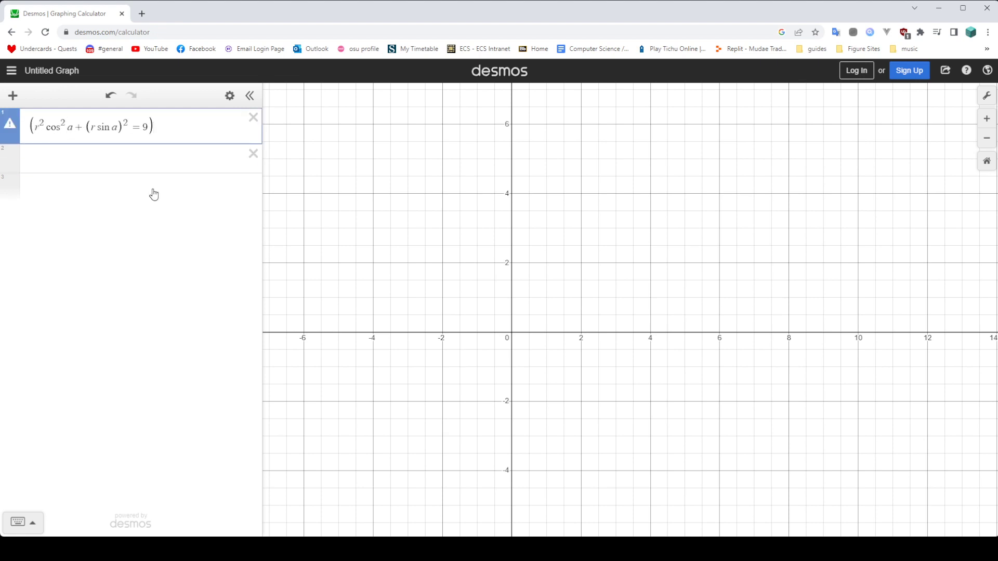
click(33, 130)
key(BackSpace)
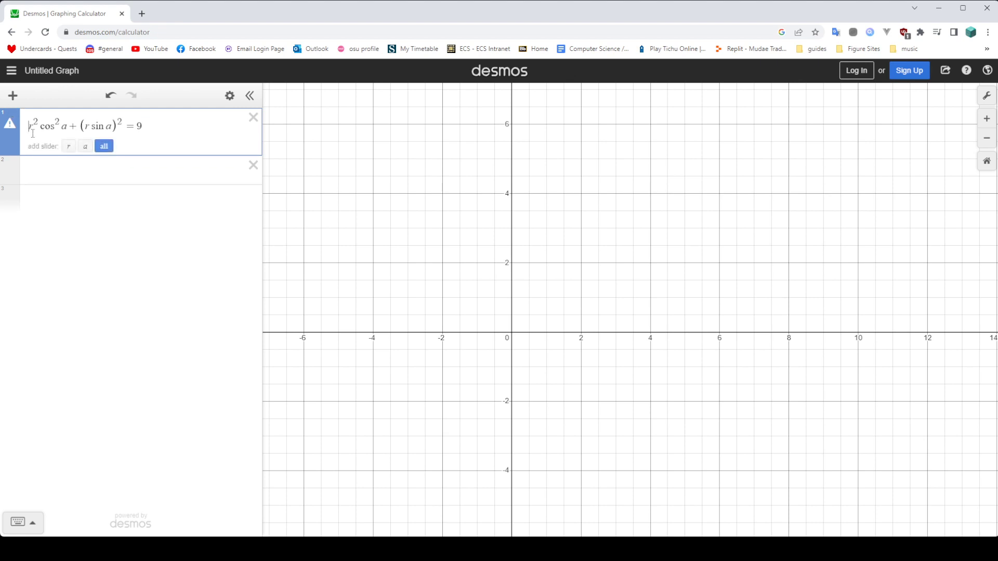
click(85, 127)
key(BackSpace)
text(^2)
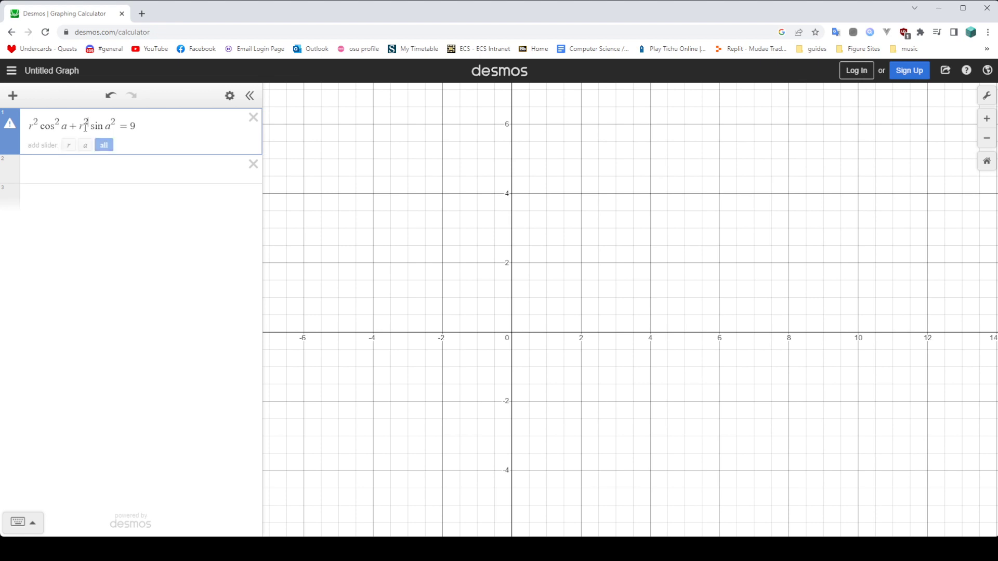
key(Right)
key(Right)
key(Right)
key(Right)
text(^2)
key(Right)
key(BackSpace)
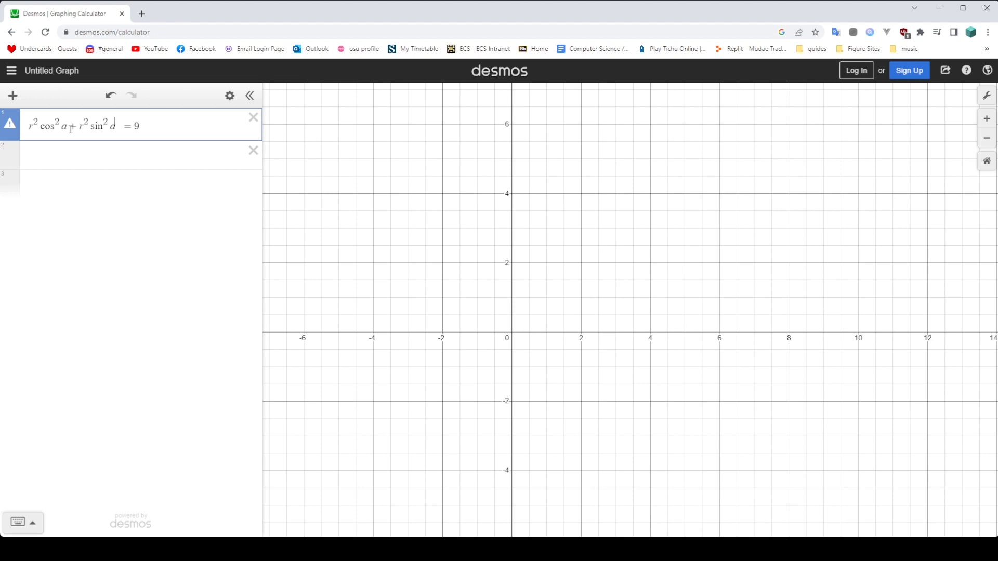
Factor out r² to get r²(cos²a + sin²a) = 9.
click(40, 124)
text(()
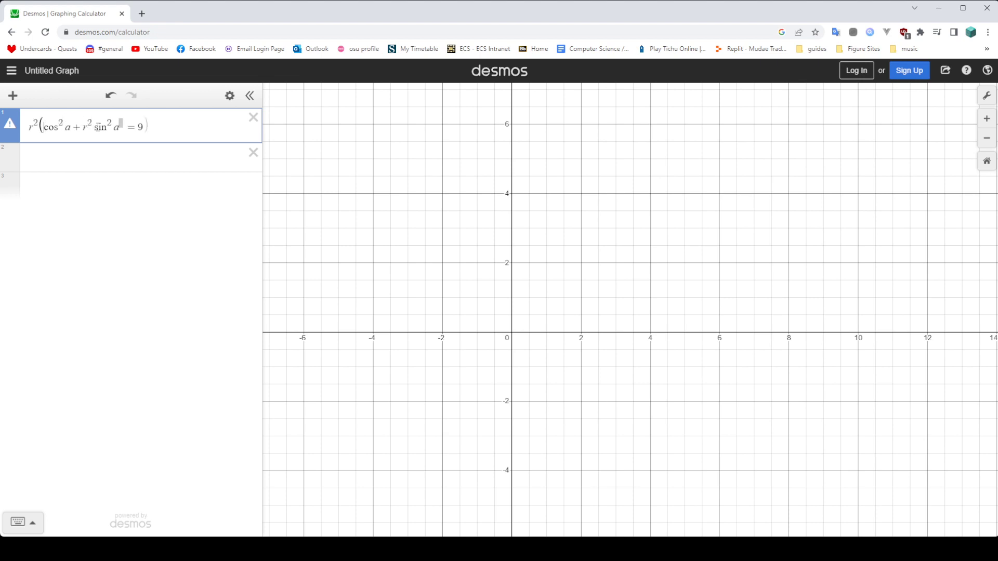
key(BackSpace)
key(BackSpace)
key(BackSpace)
click(109, 127)
text())
Delete the trig terms and r's square, and change 9 to 3, leaving r = 3.
key(BackSpace)
key(BackSpace)
key(BackSpace)
key(BackSpace)
key(BackSpace)
key(BackSpace)
key(BackSpace)
key(BackSpace)
key(BackSpace)
key(BackSpace)
key(BackSpace)
key(BackSpace)
key(BackSpace)
key(BackSpace)
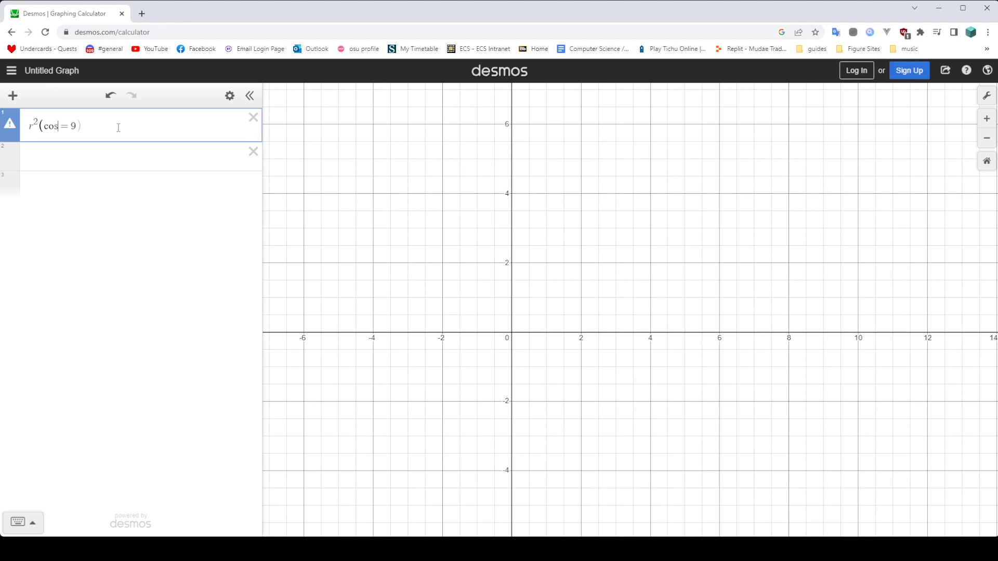
key(BackSpace)
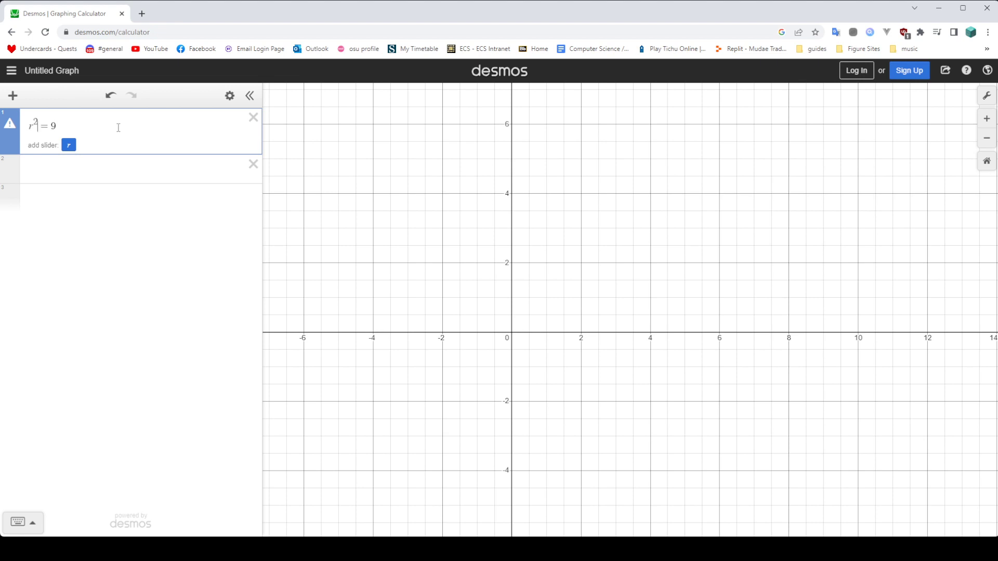
key(BackSpace)
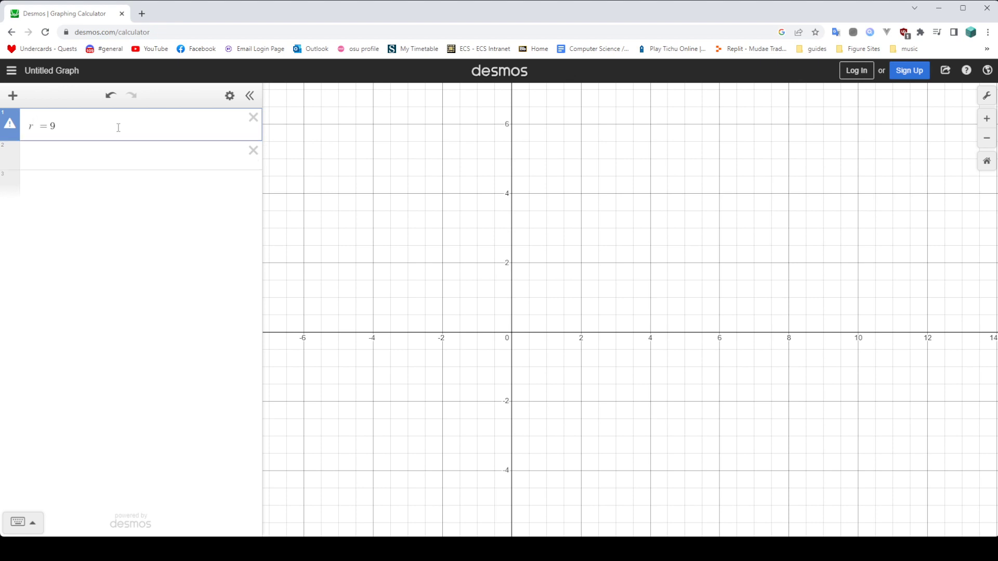
key(BackSpace)
text(3)
key(Left)
key(Left)
key(BackSpace)
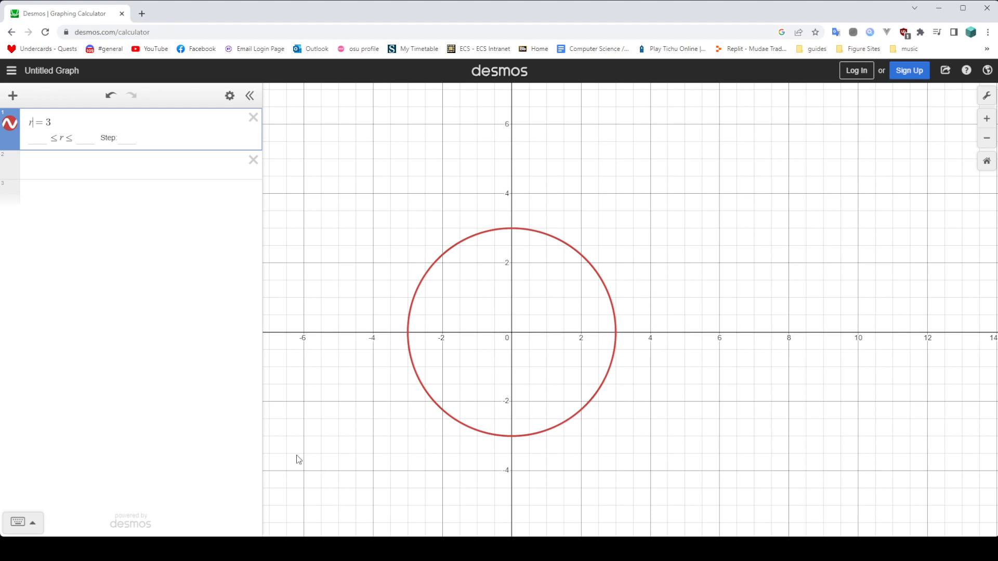
Restore y = x and rewrite it in polar form as r sin a = r cos a.
key(ctrl+z)
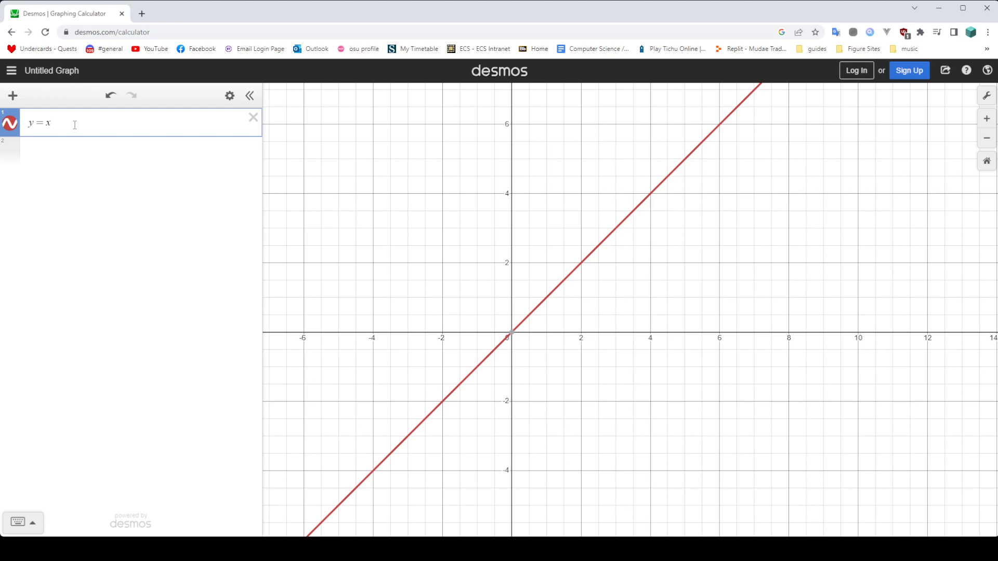
key(BackSpace)
text(acos)
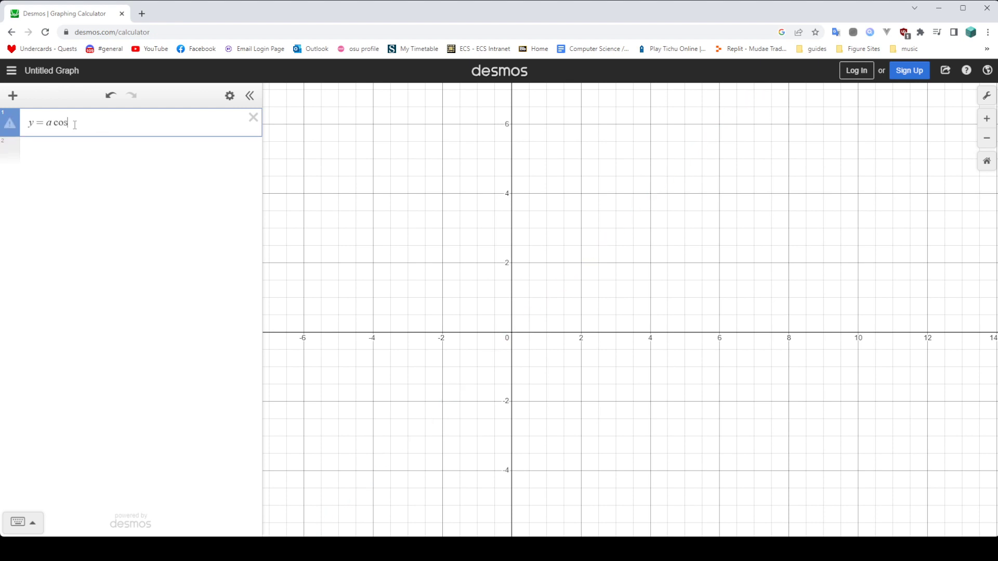
key(ctrl+z)
key(BackSpace)
text(rcosa)
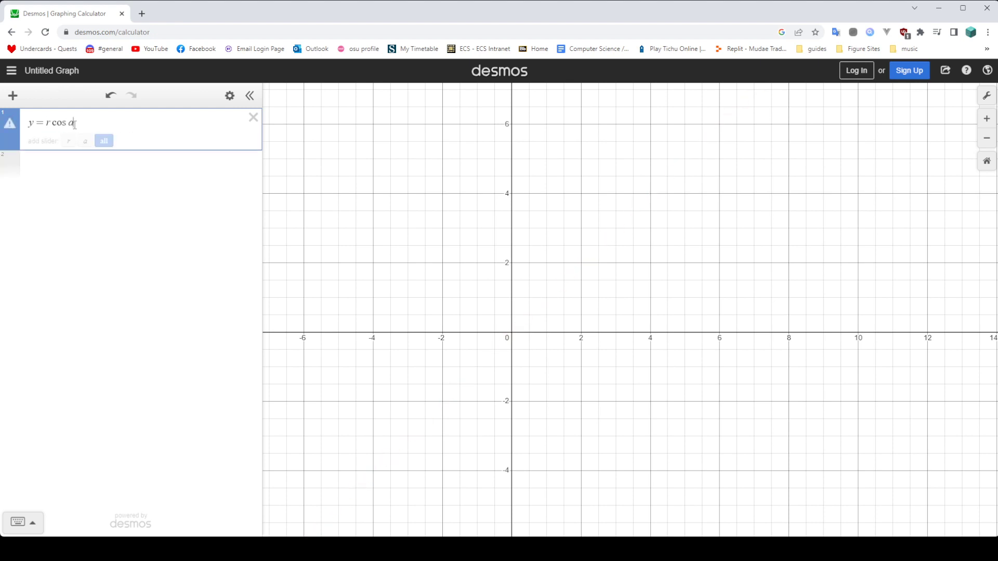
key(Left)
key(Left)
key(Left)
key(BackSpace)
text(rsina)
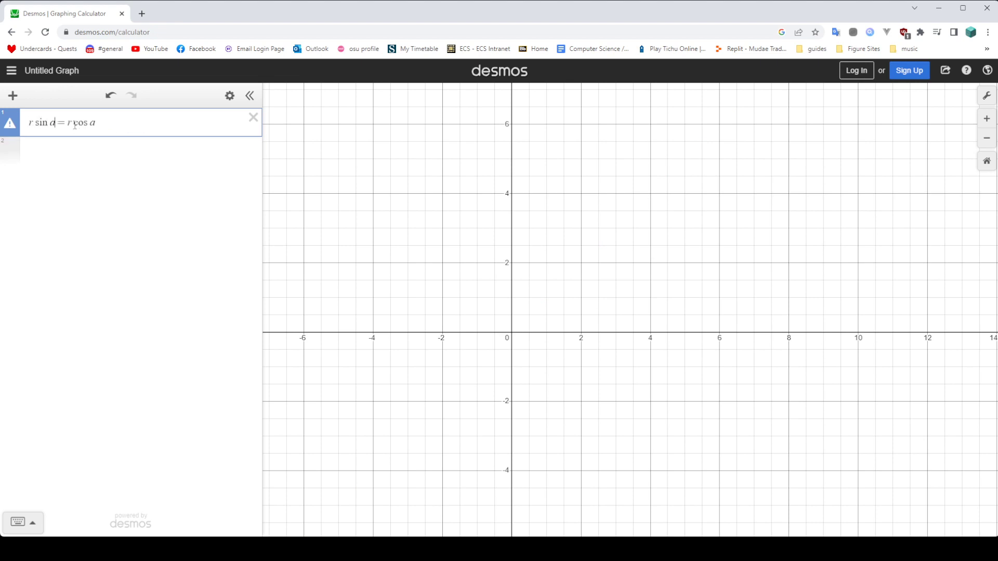
Cancel the r terms and simplify the equation down to tan a = 0.
key(BackSpace)
click(33, 122)
key(BackSpace)
drag(61, 122, 85, 123)
text(0)
key(BackSpace)
key(BackSpace)
key(BackSpace)
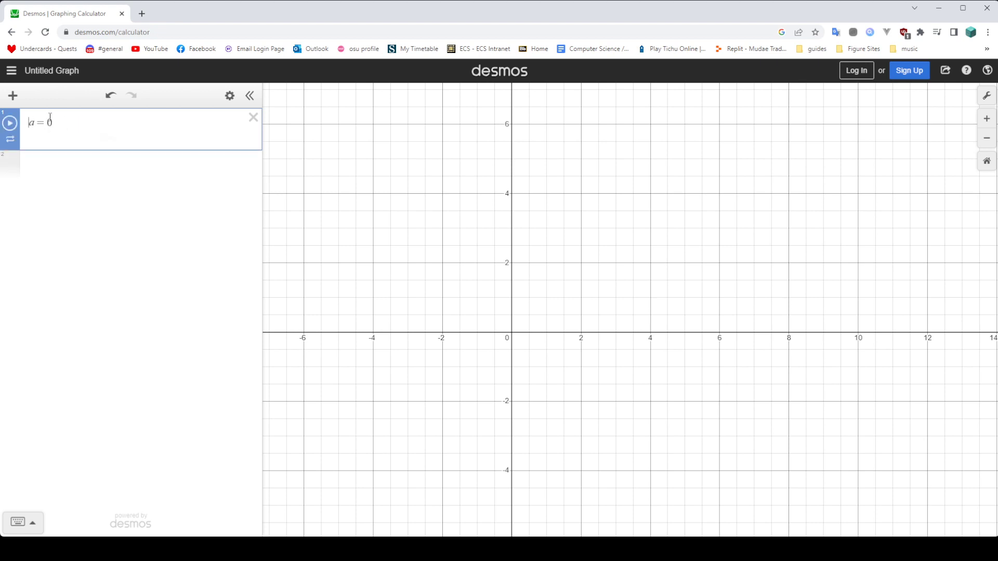
text(tan)
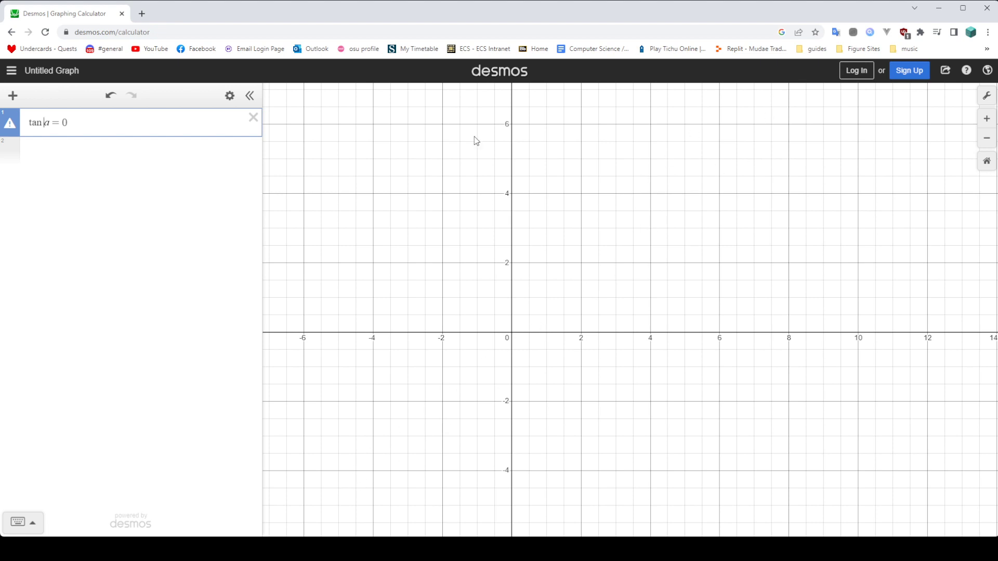
Replace tan a = 0 with θ = 45, then delete that expression.
key(BackSpace)
key(BackSpace)
key(BackSpace)
key(BackSpace)
key(BackSpace)
key(BackSpace)
text(theta=45)
key(BackSpace)
key(BackSpace)
key(BackSpace)
key(BackSpace)
Graph r = θ and zoom out to view the spiral winding outward from the origin.
text(r=theta)
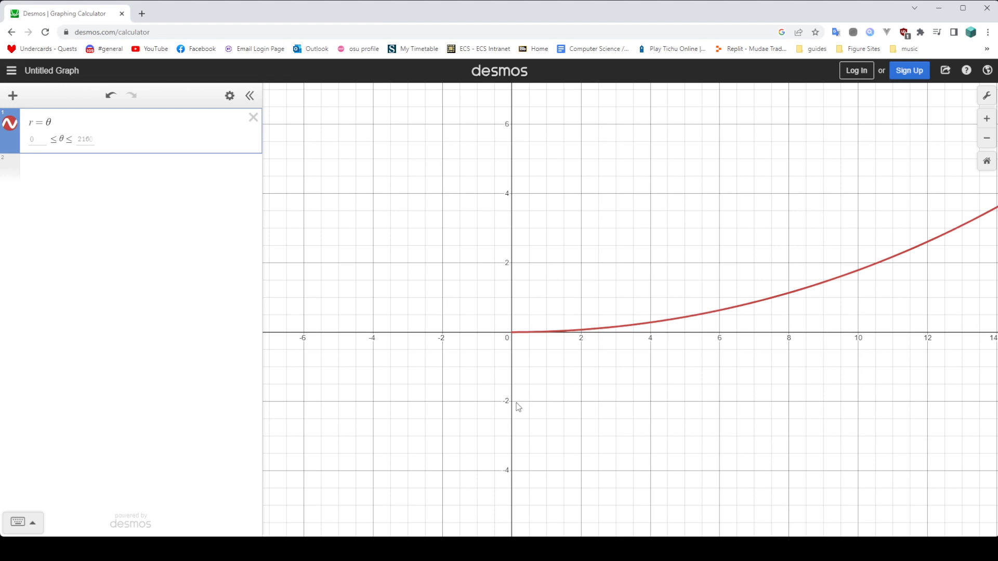
scroll(484, 406, down, 5)
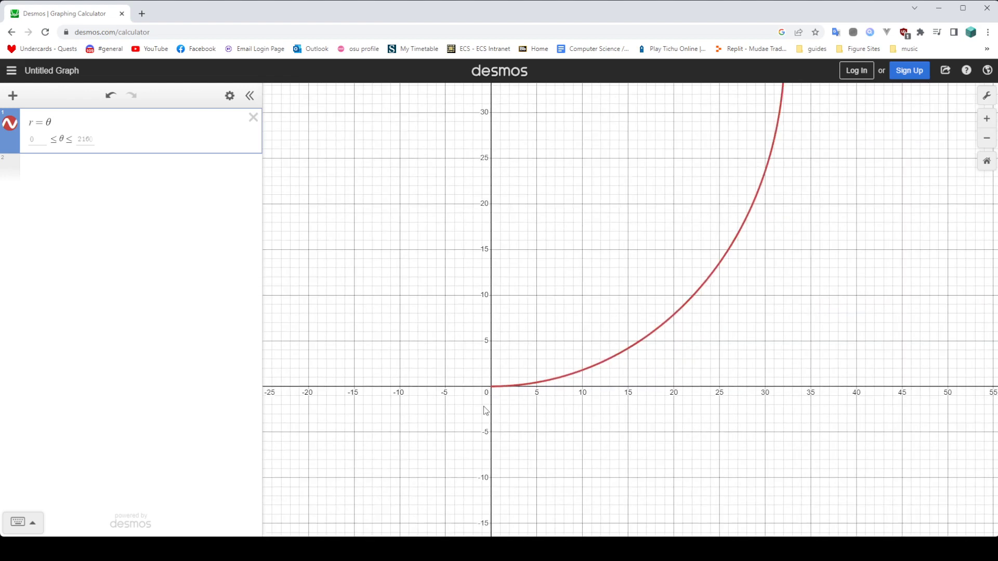
scroll(486, 411, down, 7)
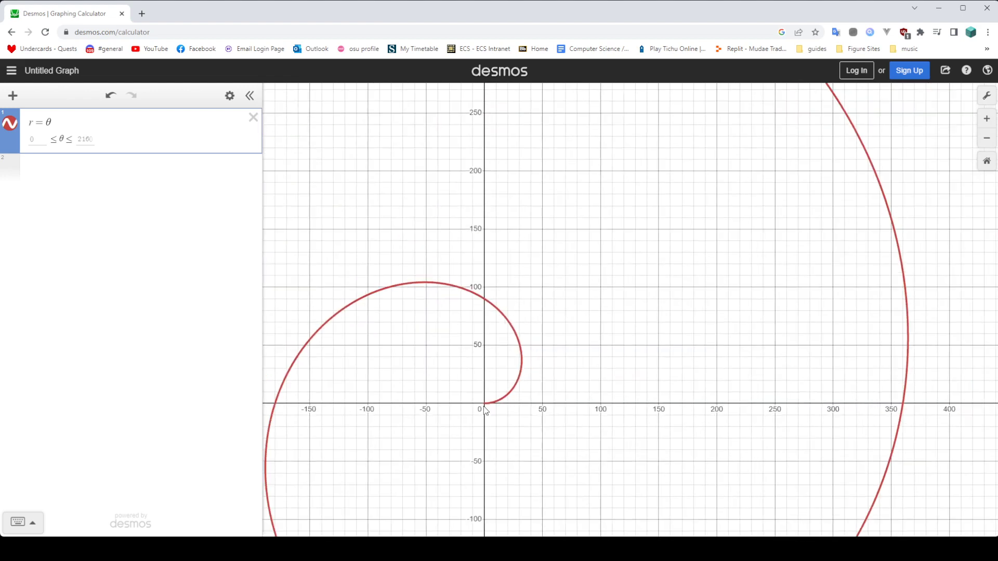
scroll(485, 409, down, 3)
drag(484, 410, 524, 290)
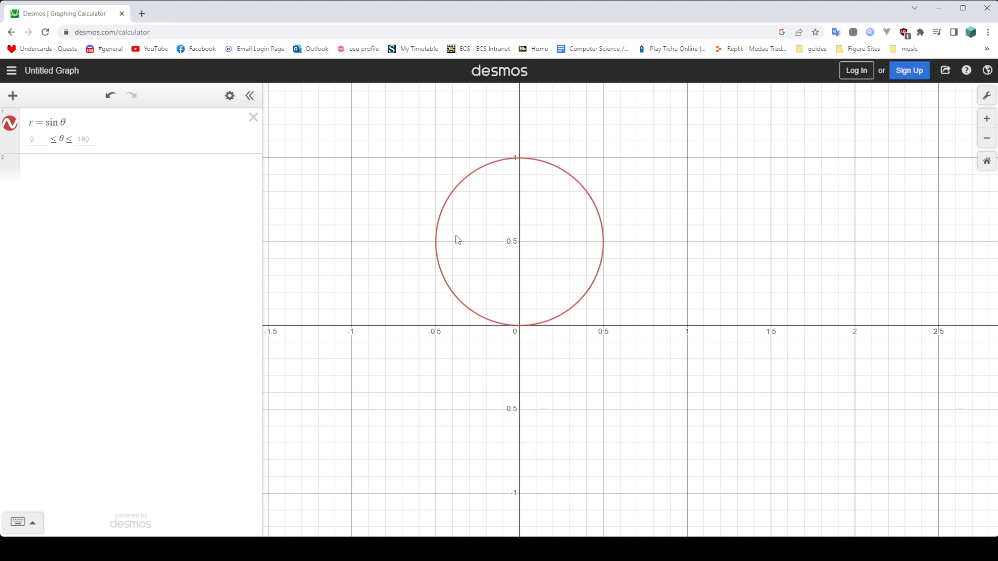
Try multipliers 2, 3 and 40 on θ in r = sin θ, ending at r = sin 4θ.
click(95, 146)
scroll(538, 319, down, 3)
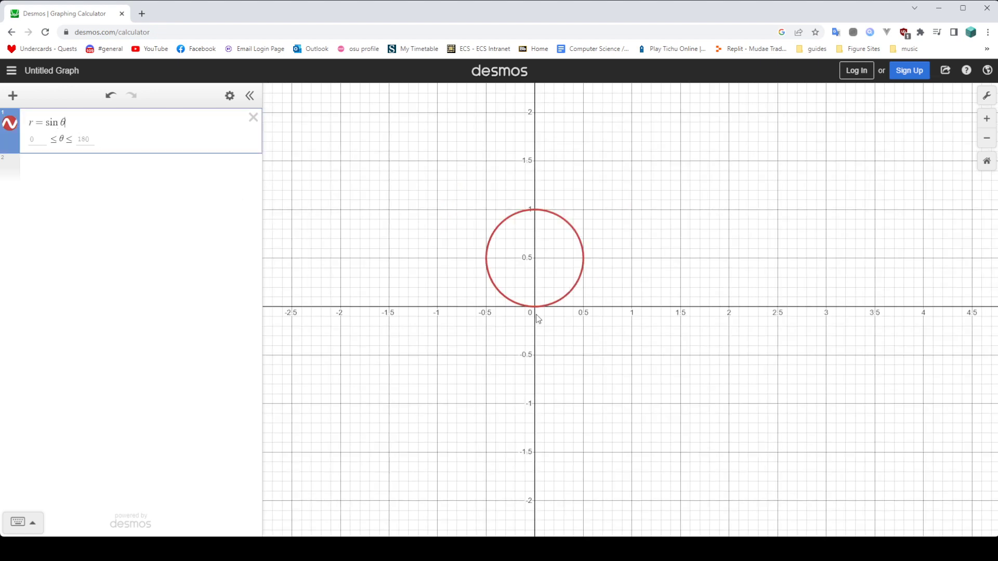
text(2)
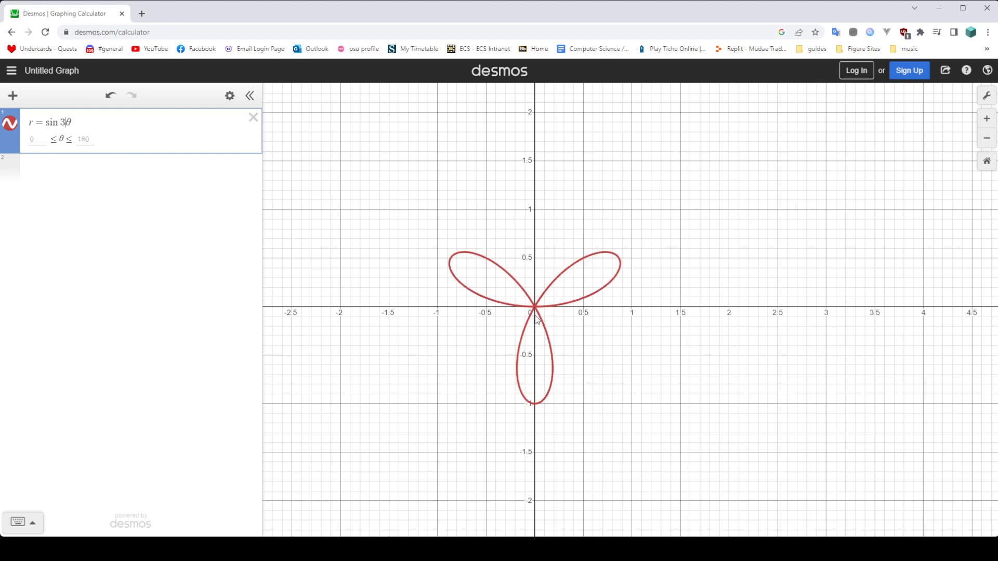
key(BackSpace)
text(3)
key(BackSpace)
text(4)
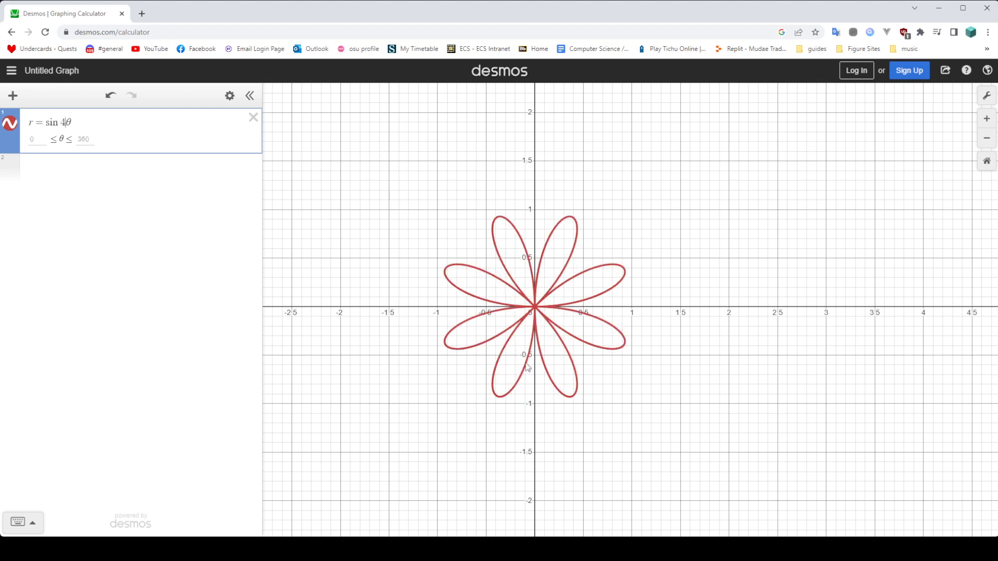
text(0)
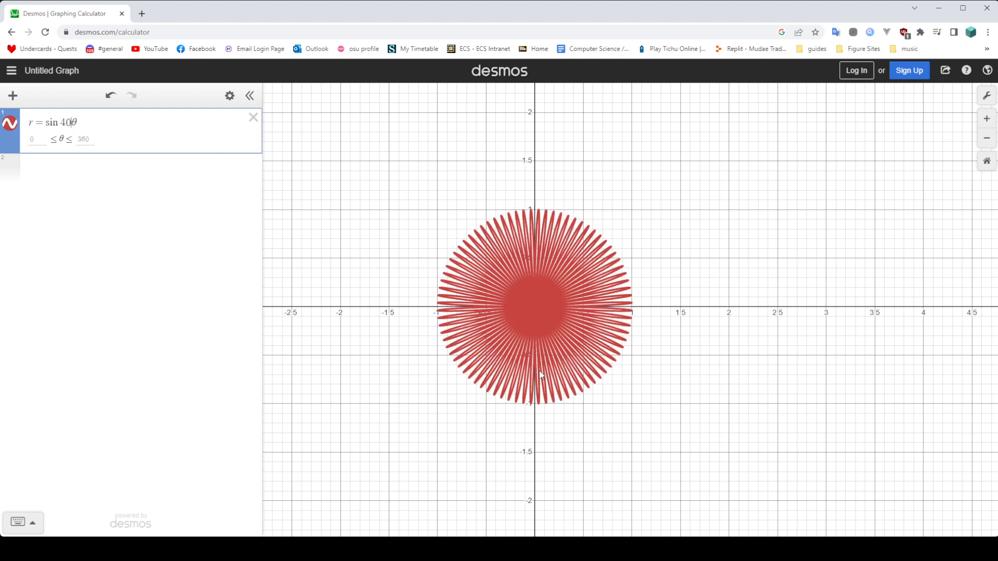
key(BackSpace)
Add an exponent of 2 to the sine so the equation reads r = sin²4θ.
key(Left)
text(^2)
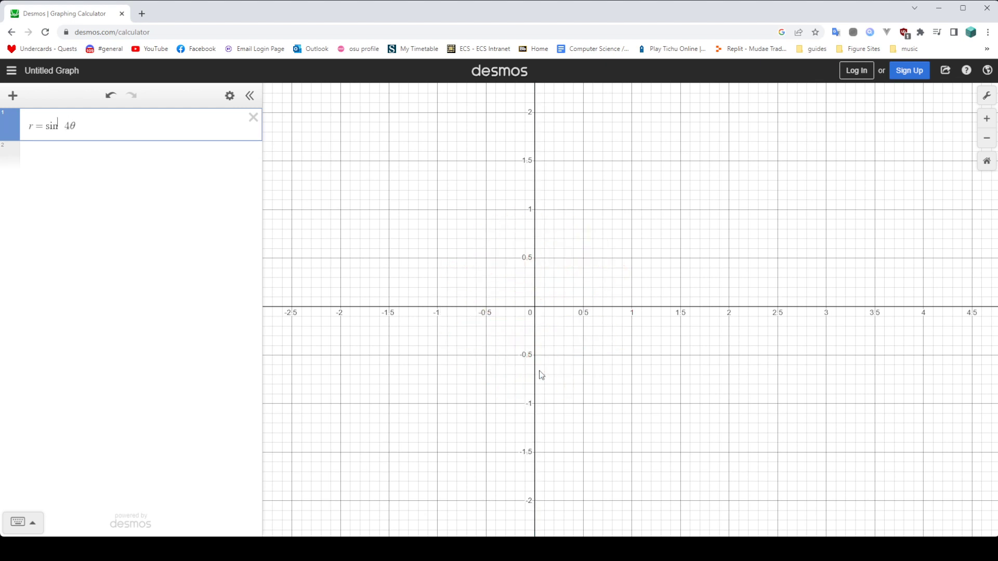